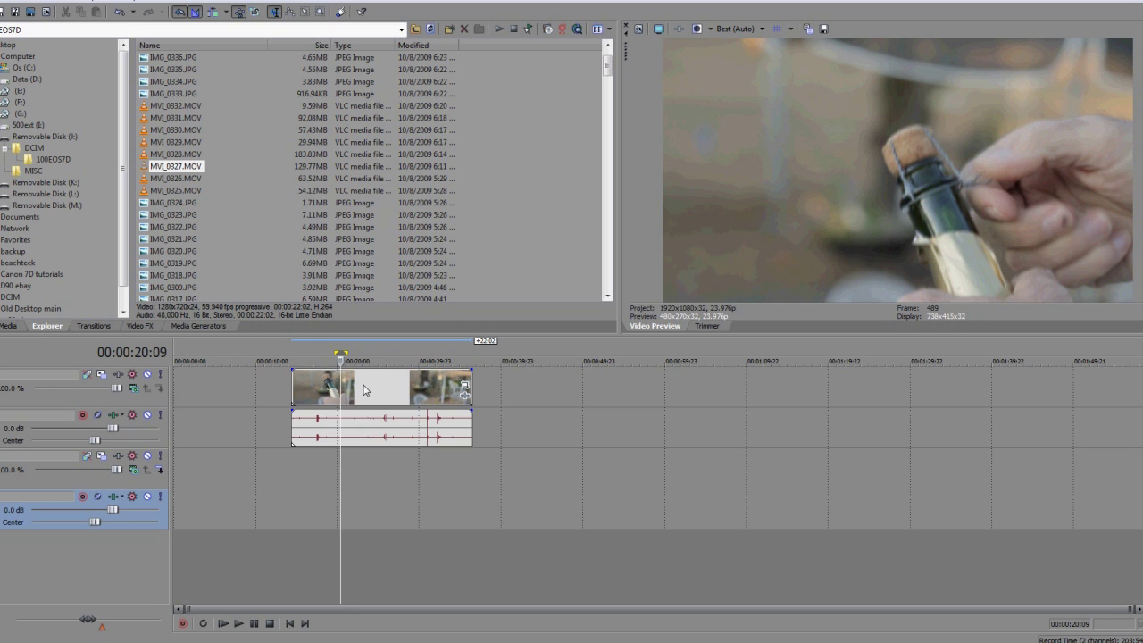
# Step: Select the MVI_0327 cork clip and scrub to preview frames around 28:23
pyautogui.moveTo(363, 391); pyautogui.dragTo(366, 539)
pyautogui.click(379, 473)
pyautogui.click(324, 476)
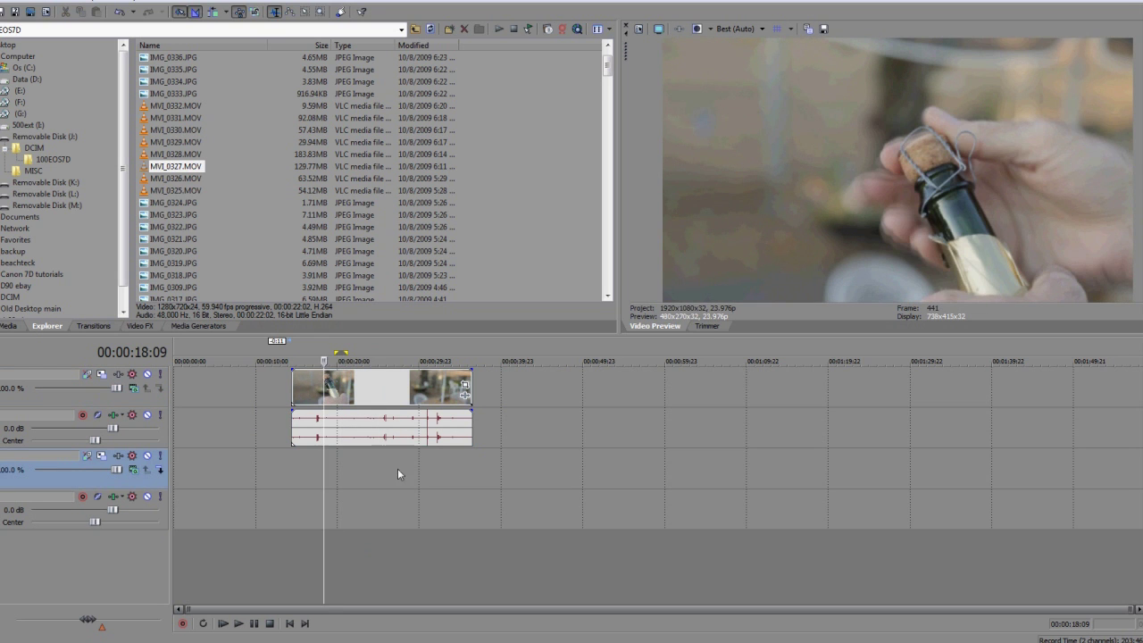
pyautogui.click(410, 467)
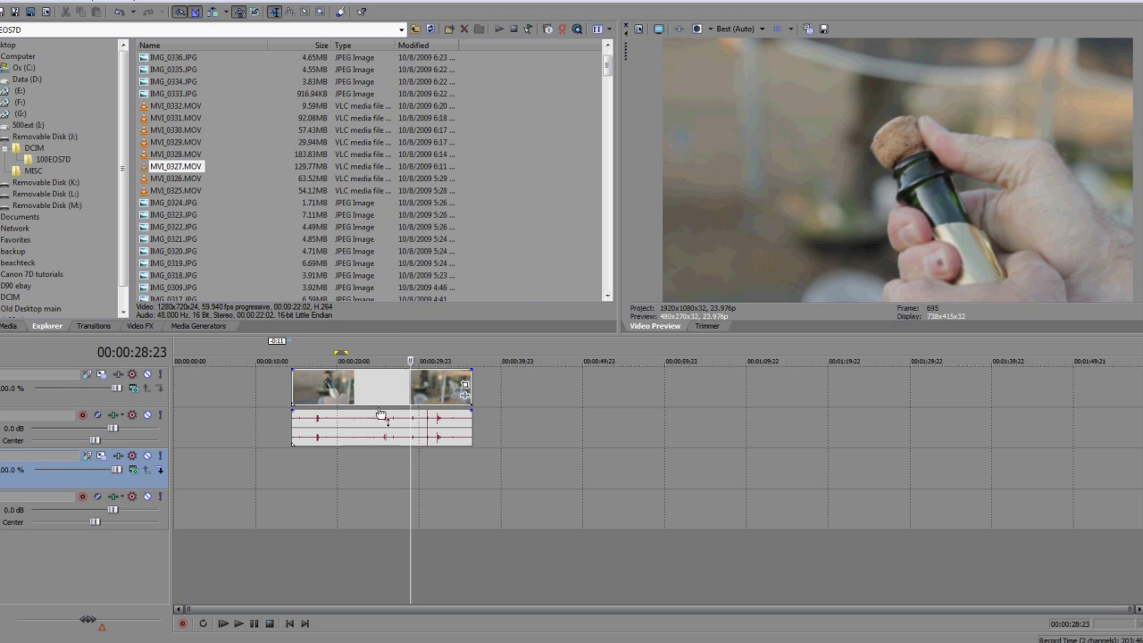
# Step: Set the cork clip's playback rate to 0.400 and stretch its end to about 49 seconds
pyautogui.rightClick(368, 395)
pyautogui.click(384, 385)
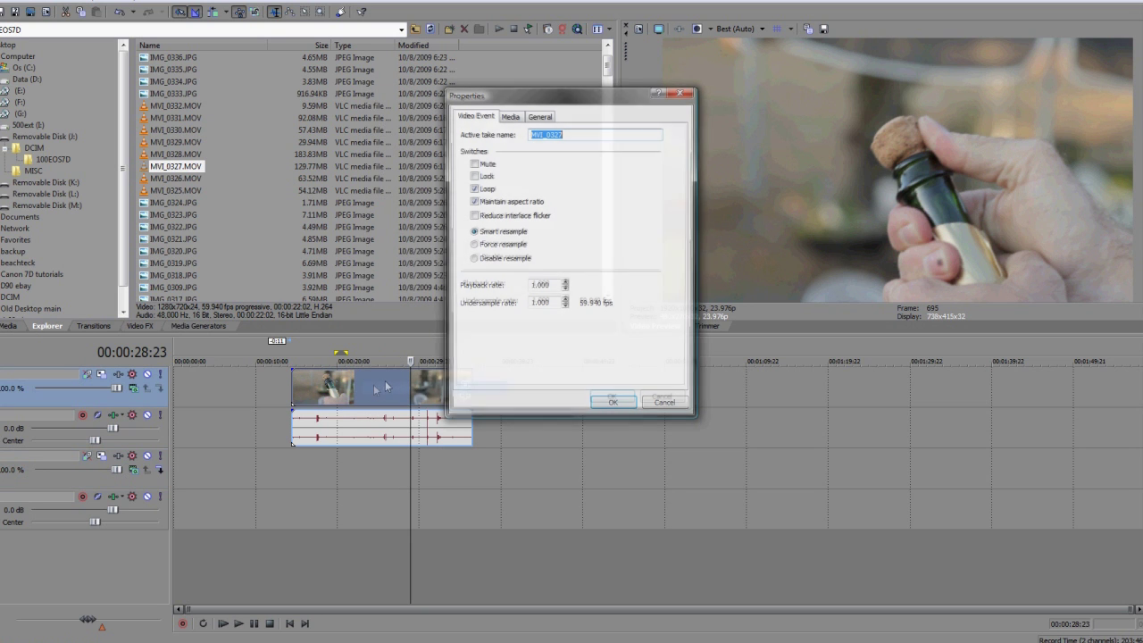
pyautogui.doubleClick(552, 286)
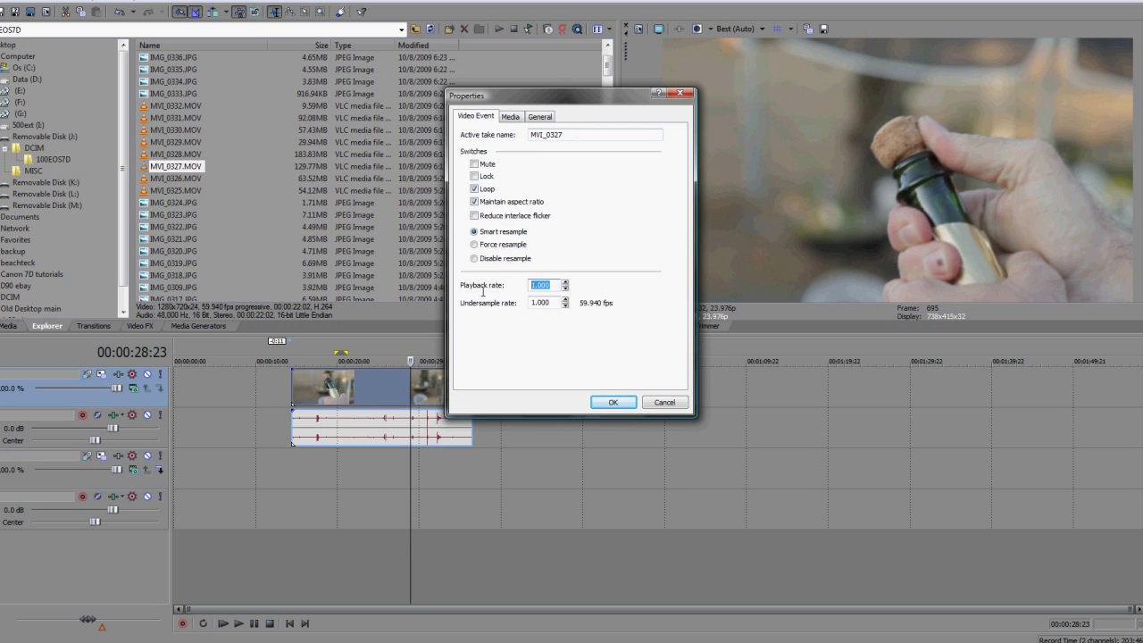
pyautogui.write('.4')
pyautogui.click(601, 403)
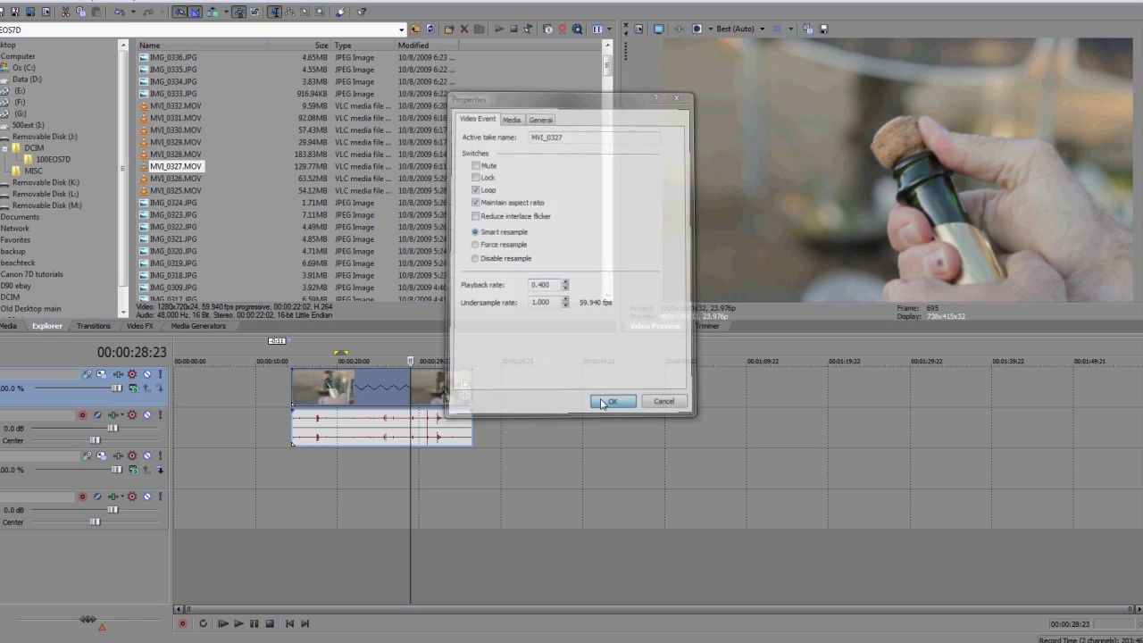
pyautogui.moveTo(471, 390); pyautogui.dragTo(605, 389)
pyautogui.click(428, 471)
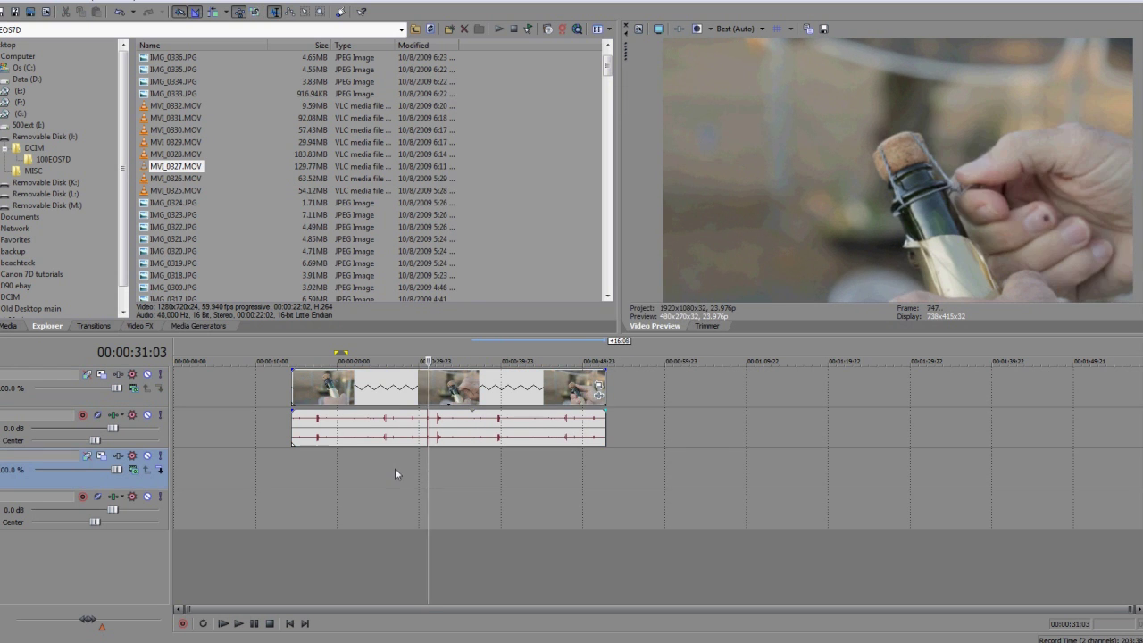
# Step: Play back the slowed section from around 27:02 and drag the clip's end out further
pyautogui.click(394, 470)
pyautogui.press('space')
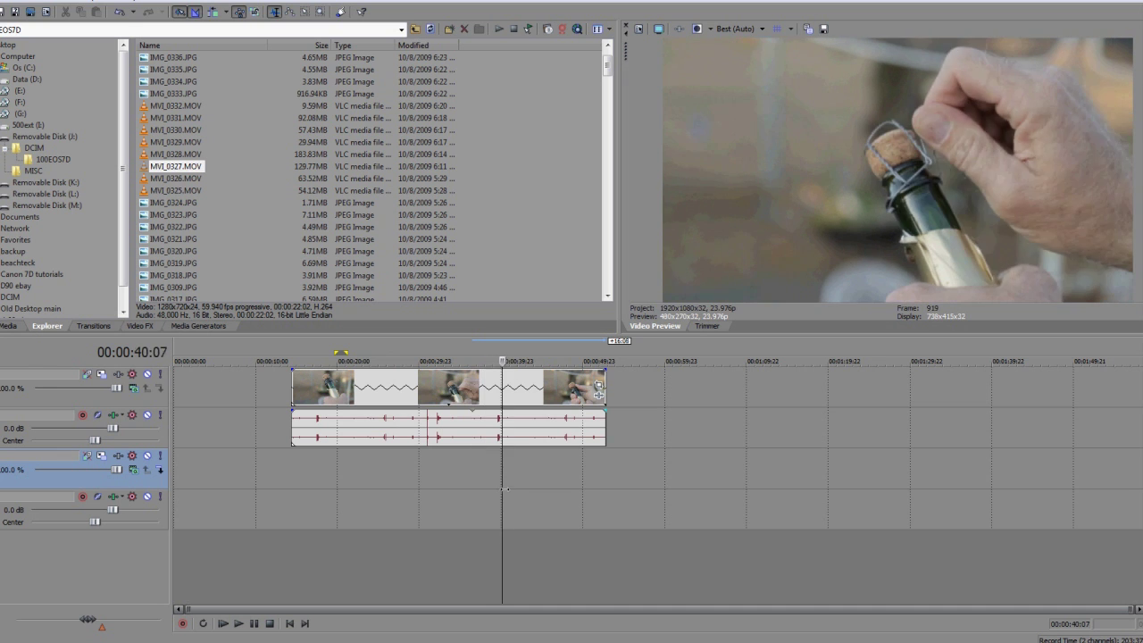
pyautogui.click(444, 509)
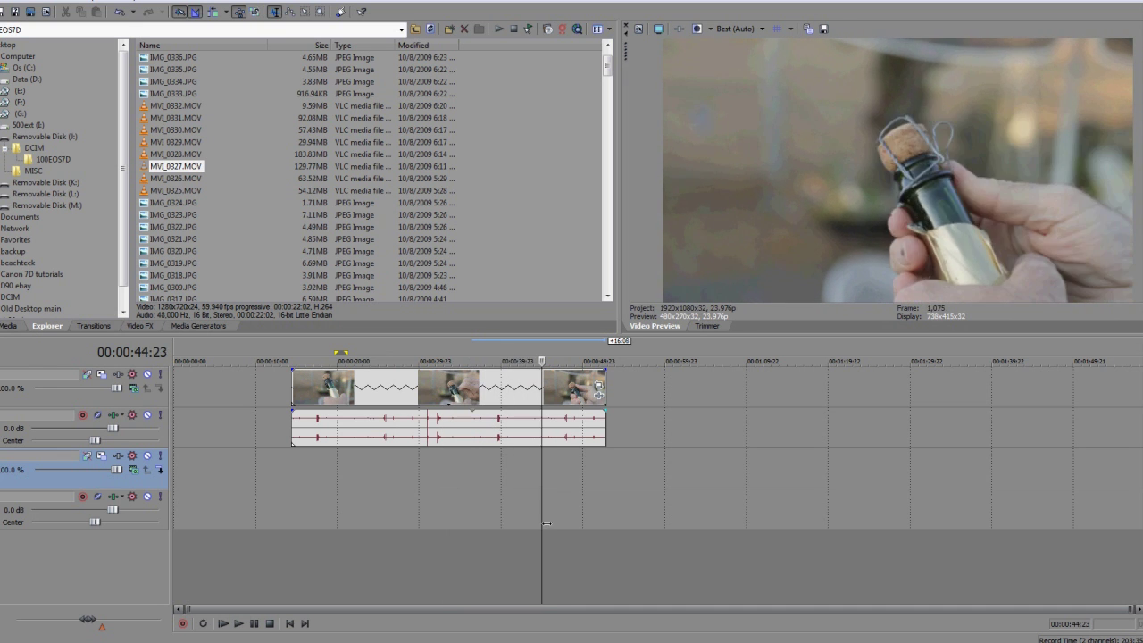
pyautogui.moveTo(605, 393); pyautogui.dragTo(712, 395)
# Step: Select a short range starting near 52:22, split it out with S, and ripple-delete it
pyautogui.moveTo(667, 497); pyautogui.dragTo(536, 472)
pyautogui.press('space')
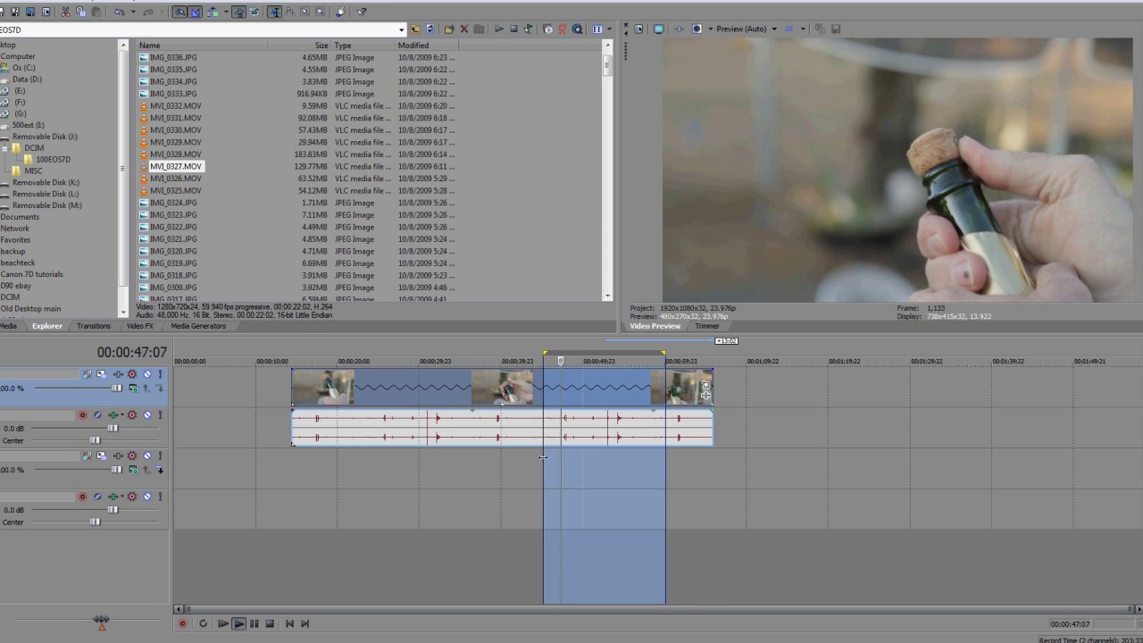
pyautogui.press('space')
pyautogui.moveTo(545, 501); pyautogui.dragTo(592, 497)
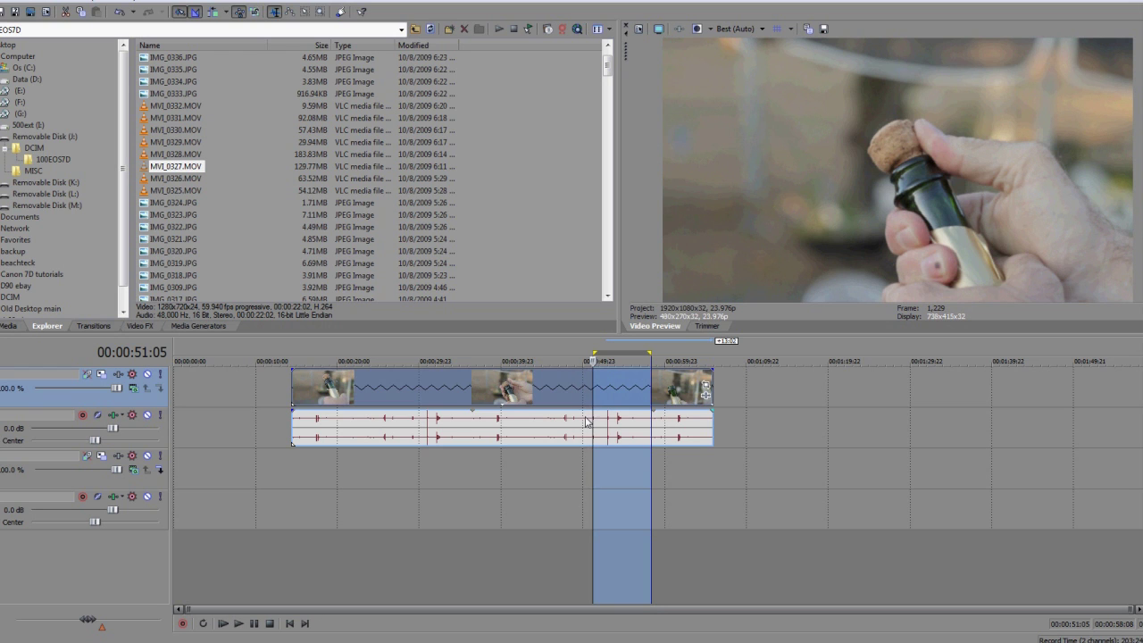
pyautogui.press('s')
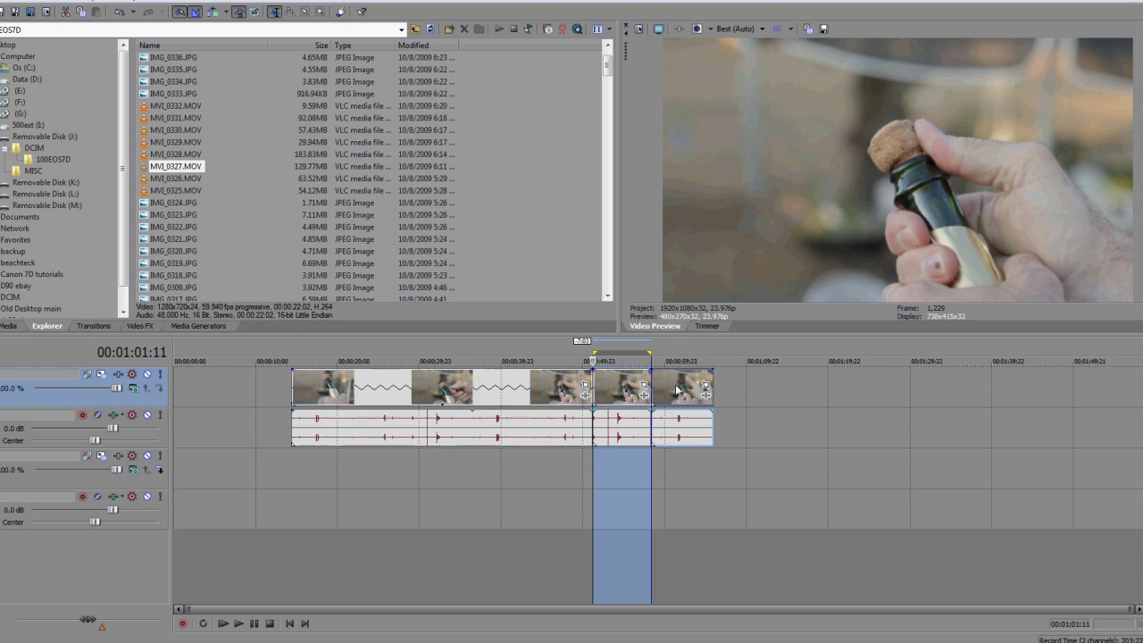
pyautogui.press('Delete')
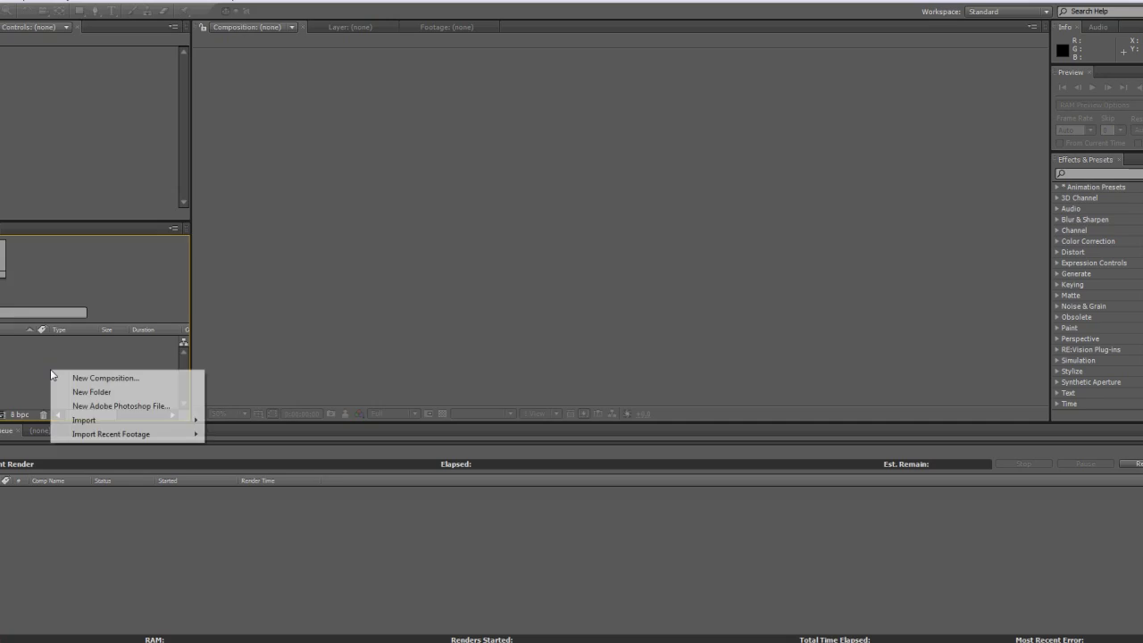
# Step: Create Comp 1 at 1920×1080, 23.976 fps, lasting 0:01:30:00
pyautogui.click(87, 373)
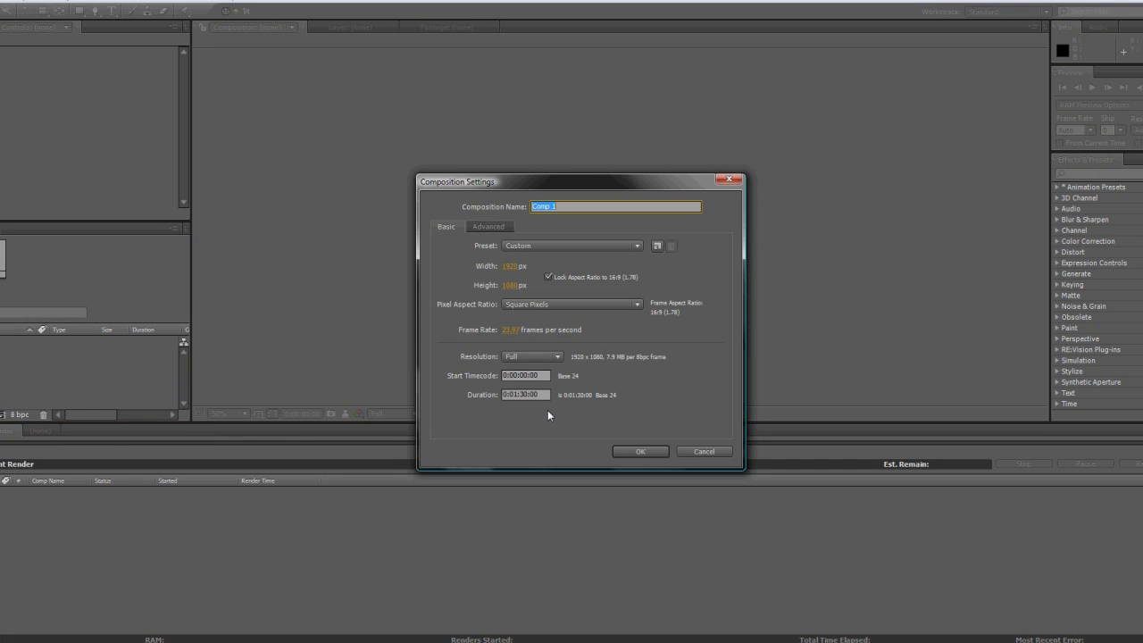
pyautogui.click(623, 451)
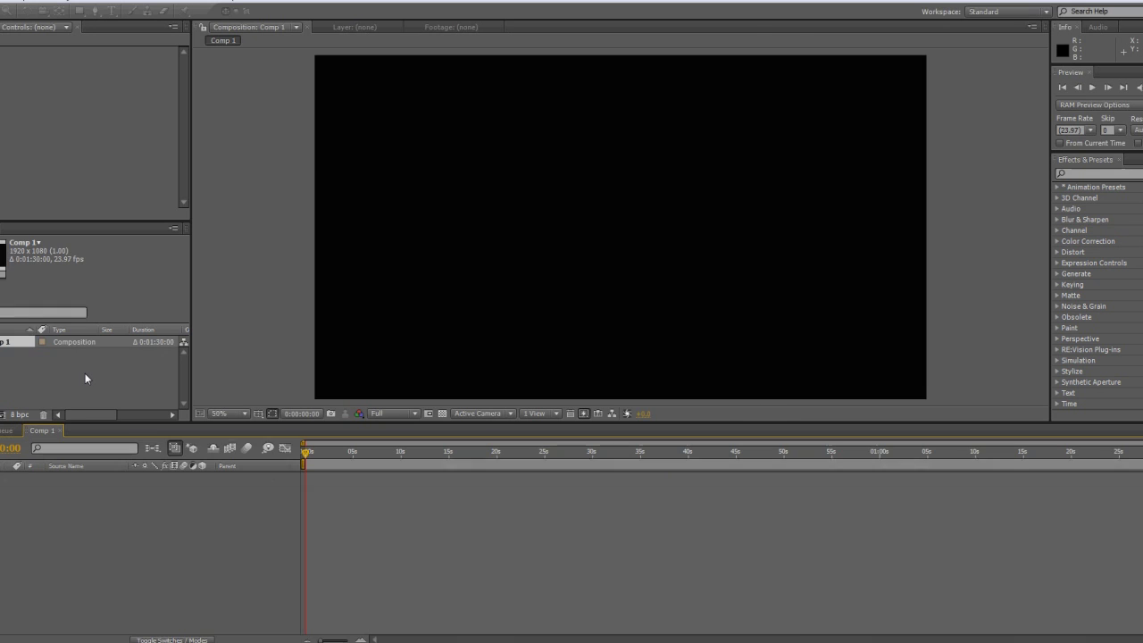
# Step: Import the cork 60p.avi footage file into the project
pyautogui.rightClick(87, 379)
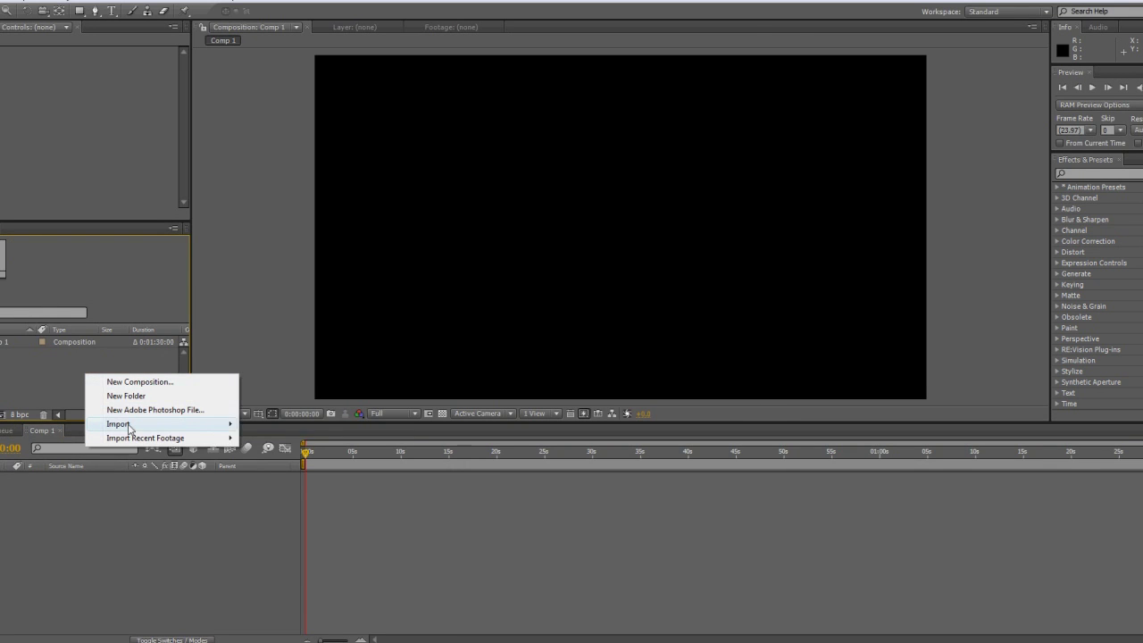
pyautogui.moveTo(134, 423)
pyautogui.click(302, 426)
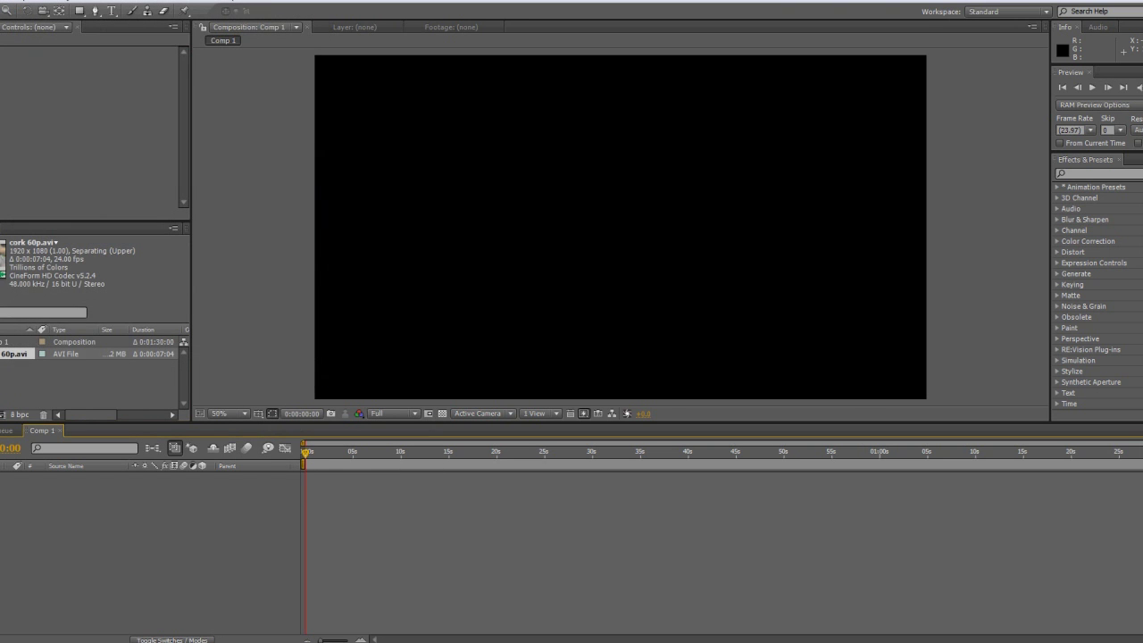
# Step: Interpret the cork 60p.avi footage to loop 7 times, making it 0:00:50:04 long
pyautogui.rightClick(13, 354)
pyautogui.moveTo(33, 408)
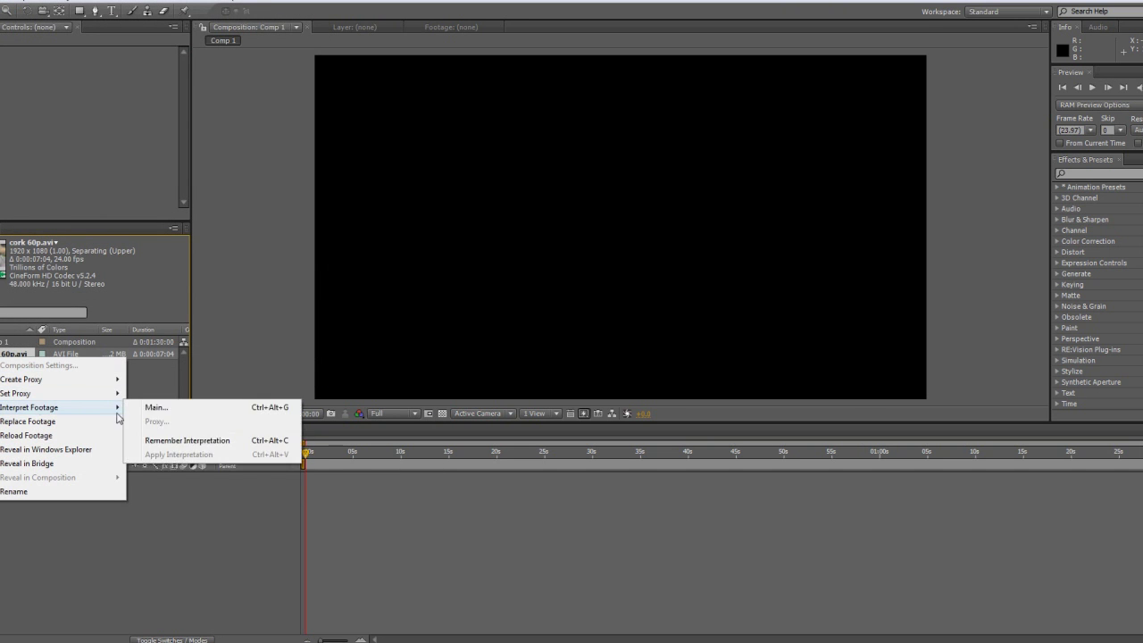
pyautogui.click(152, 407)
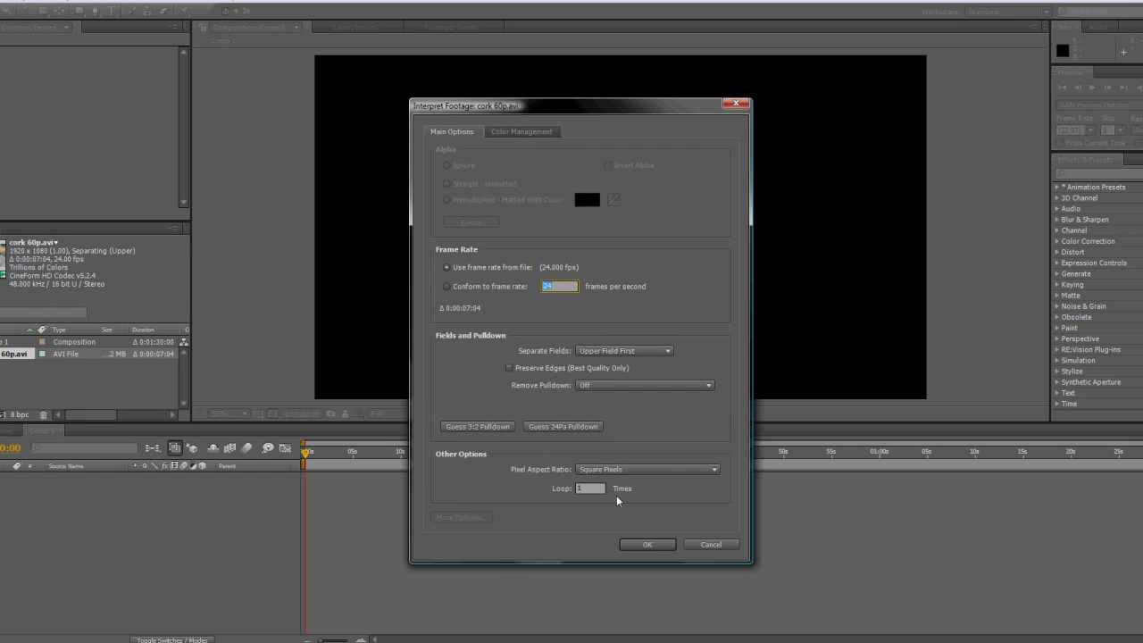
pyautogui.click(588, 488)
pyautogui.write('7')
pyautogui.click(645, 545)
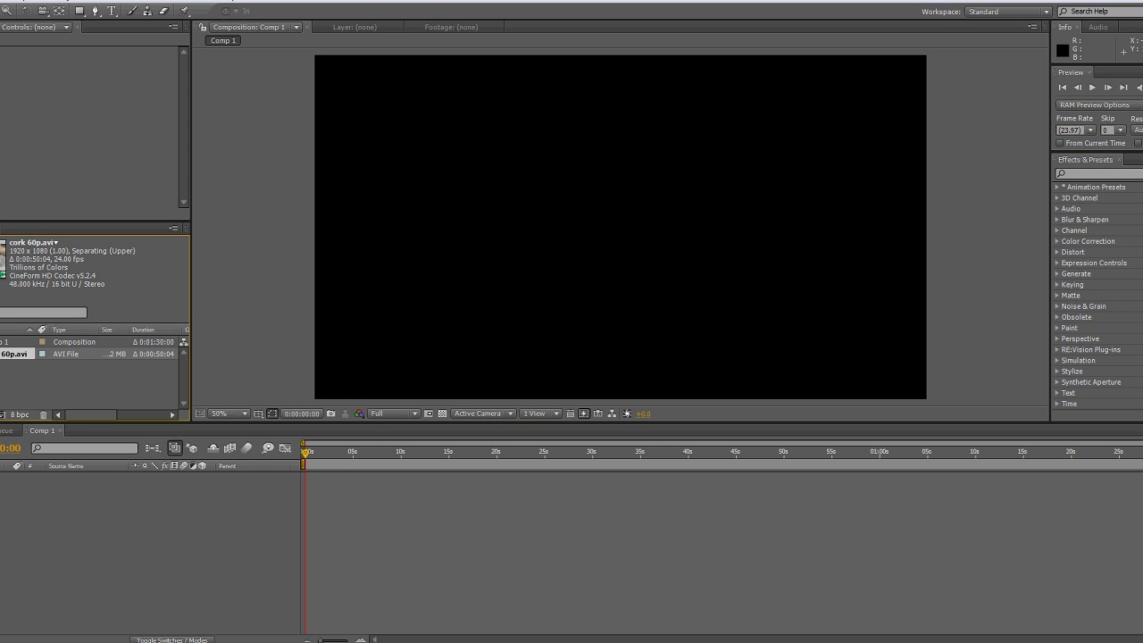
# Step: Add cork 60p.avi to Comp 1 as a layer and apply RE:Vision's Twixtor 4.5 effect
pyautogui.moveTo(376, 498); pyautogui.dragTo(372, 497)
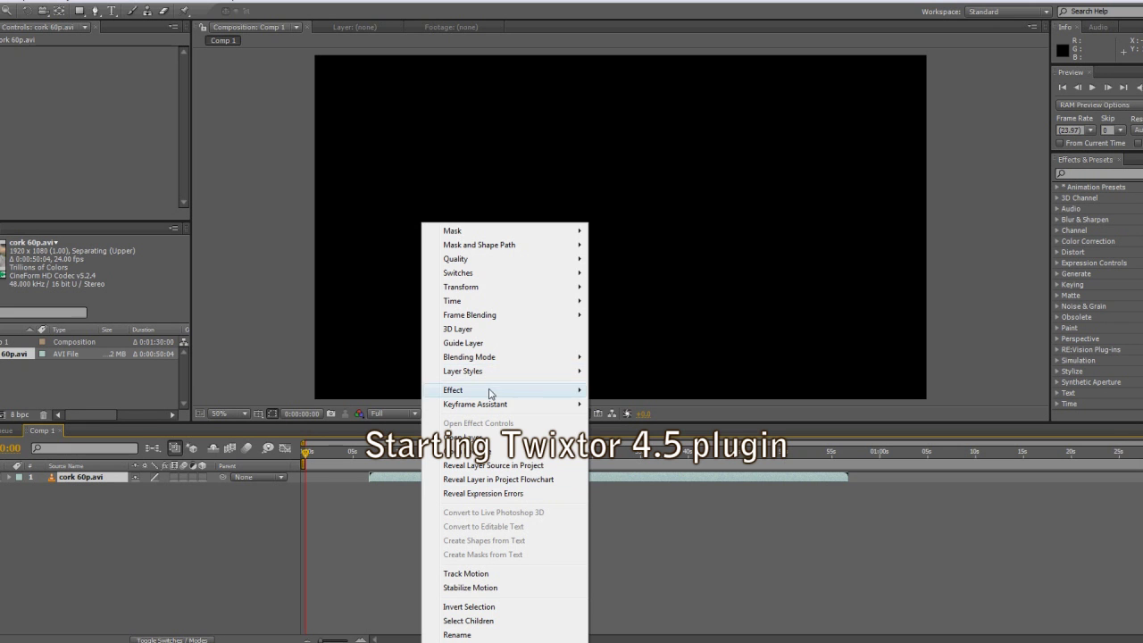
pyautogui.moveTo(490, 390)
pyautogui.moveTo(670, 295)
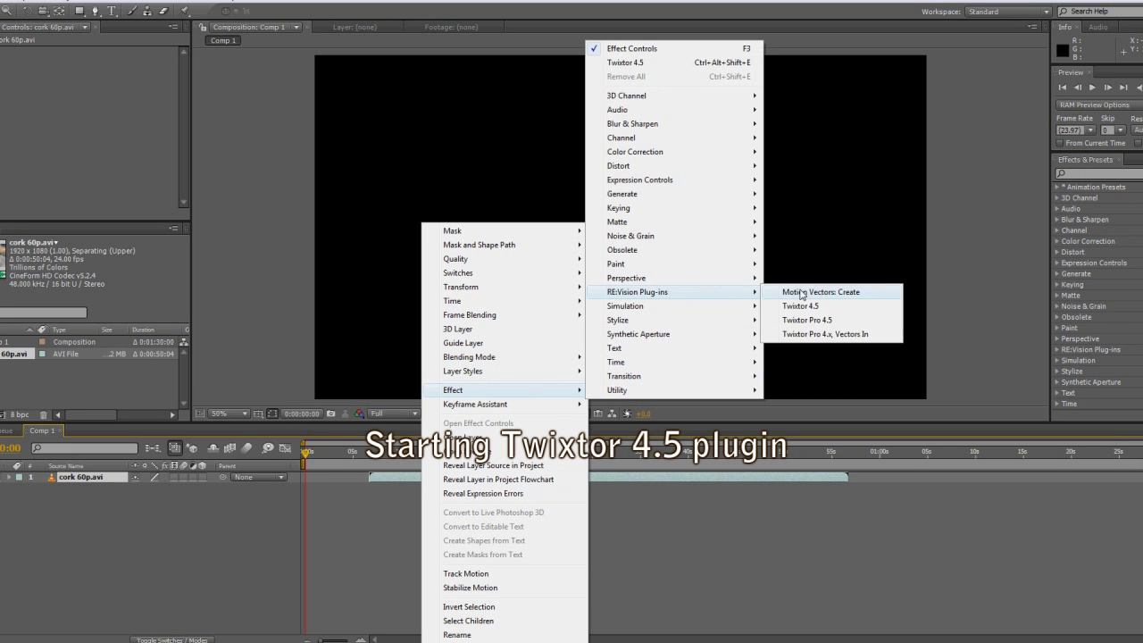
pyautogui.click(801, 307)
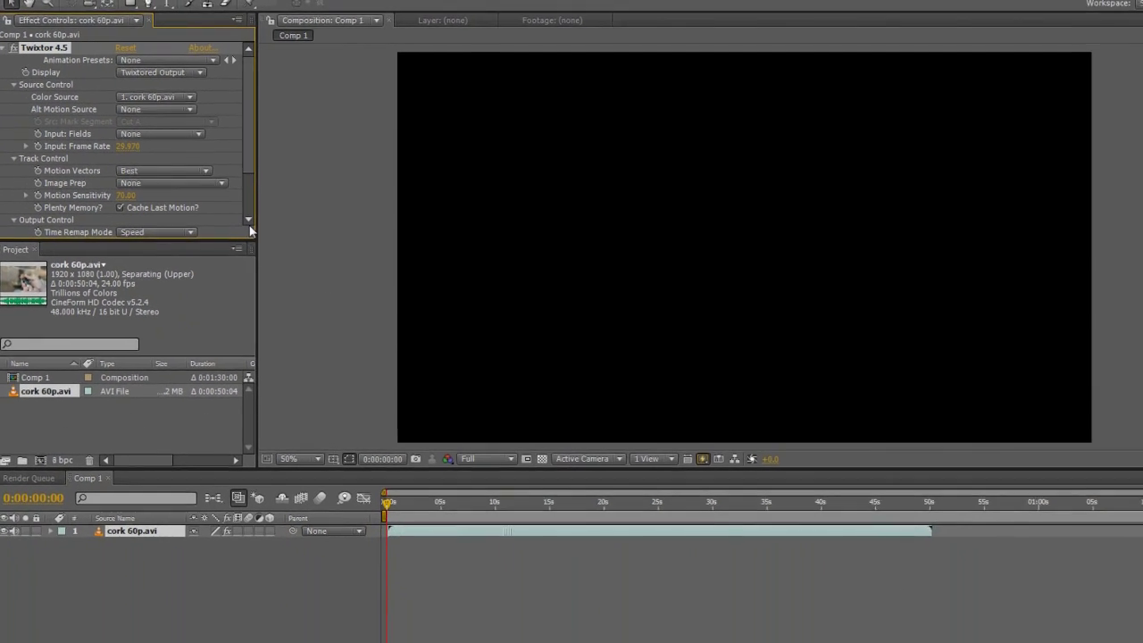
pyautogui.scroll(-3, 222, 205)
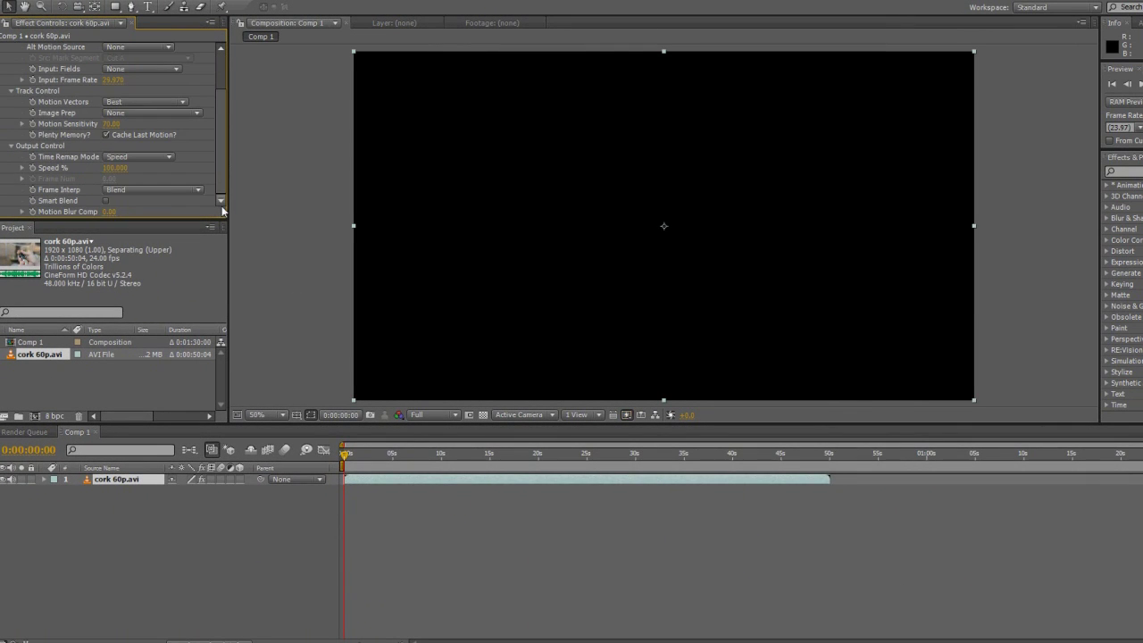
# Step: Keep Best motion vectors and Speed remap, and set Frame Interp to Motion Weighted Blend
pyautogui.click(166, 104)
pyautogui.click(166, 102)
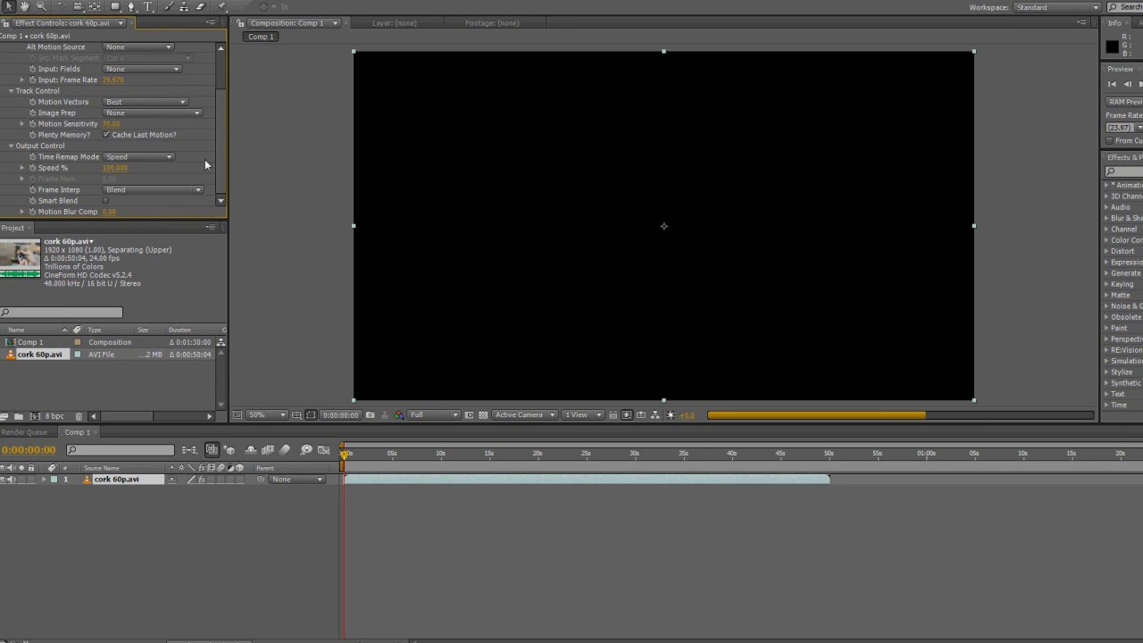
pyautogui.click(163, 158)
pyautogui.click(164, 158)
pyautogui.click(176, 190)
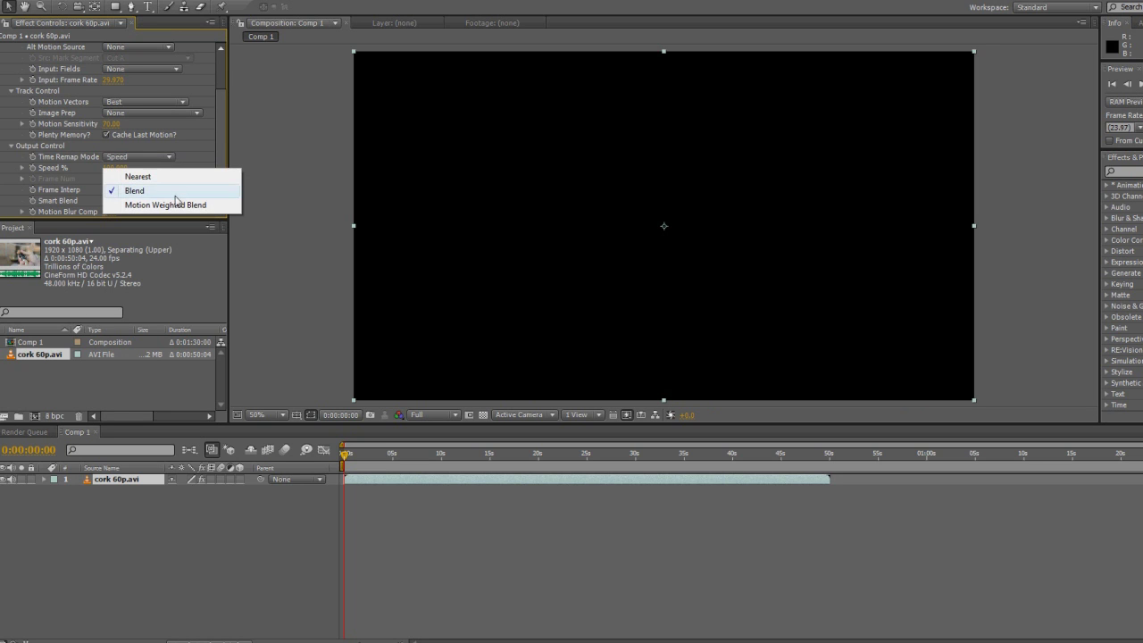
pyautogui.click(175, 205)
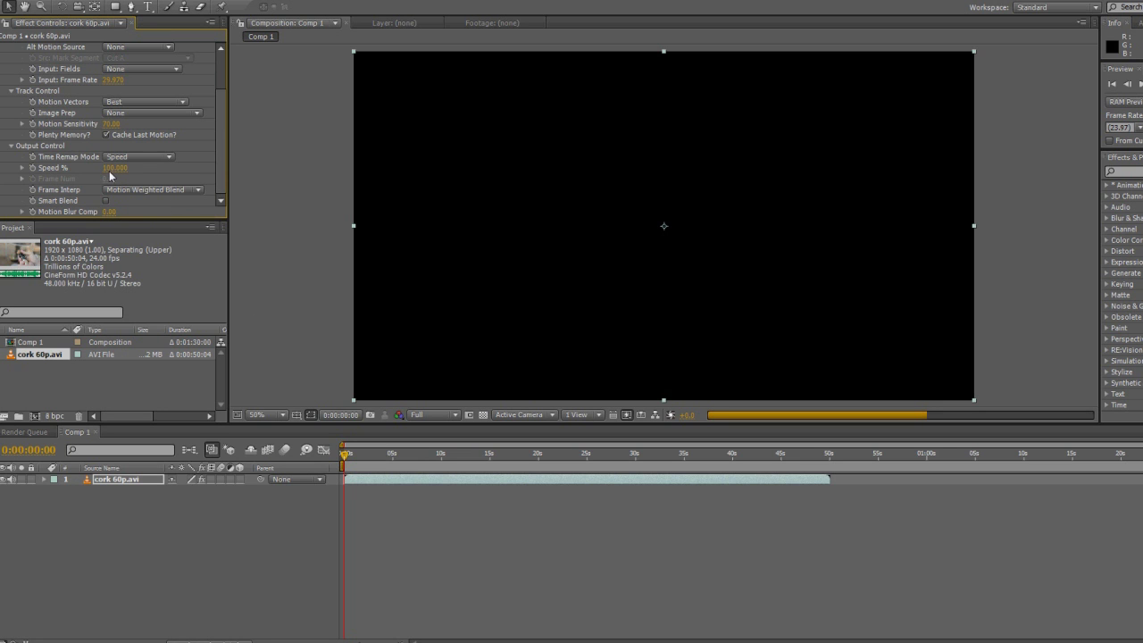
# Step: Set Twixtor's Speed % to 20
pyautogui.click(109, 172)
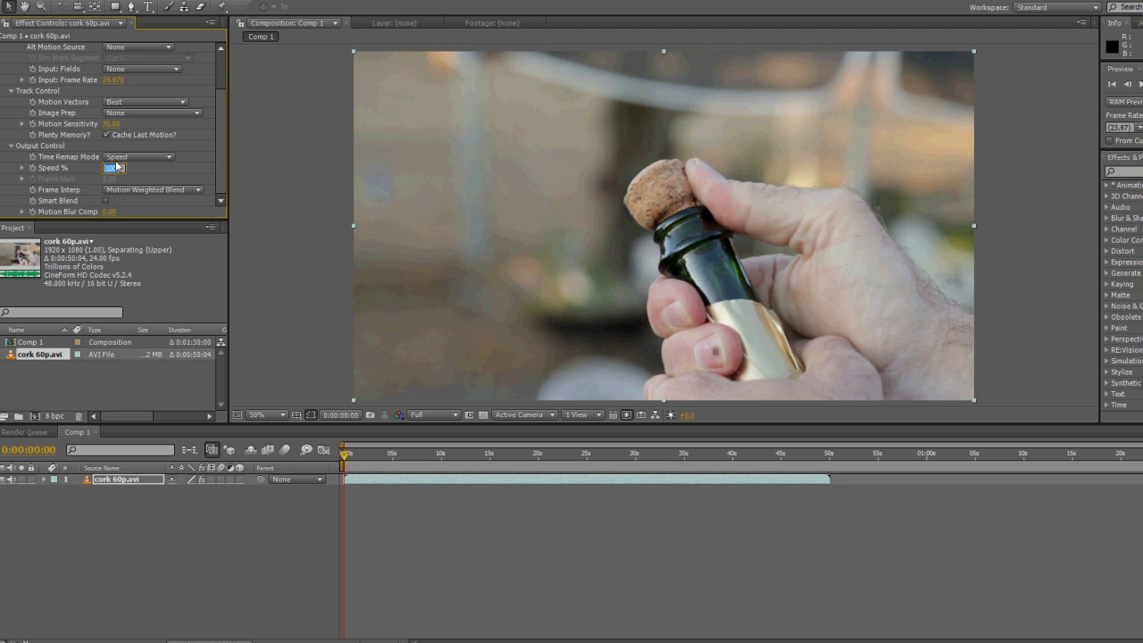
pyautogui.write('20')
pyautogui.press('Return')
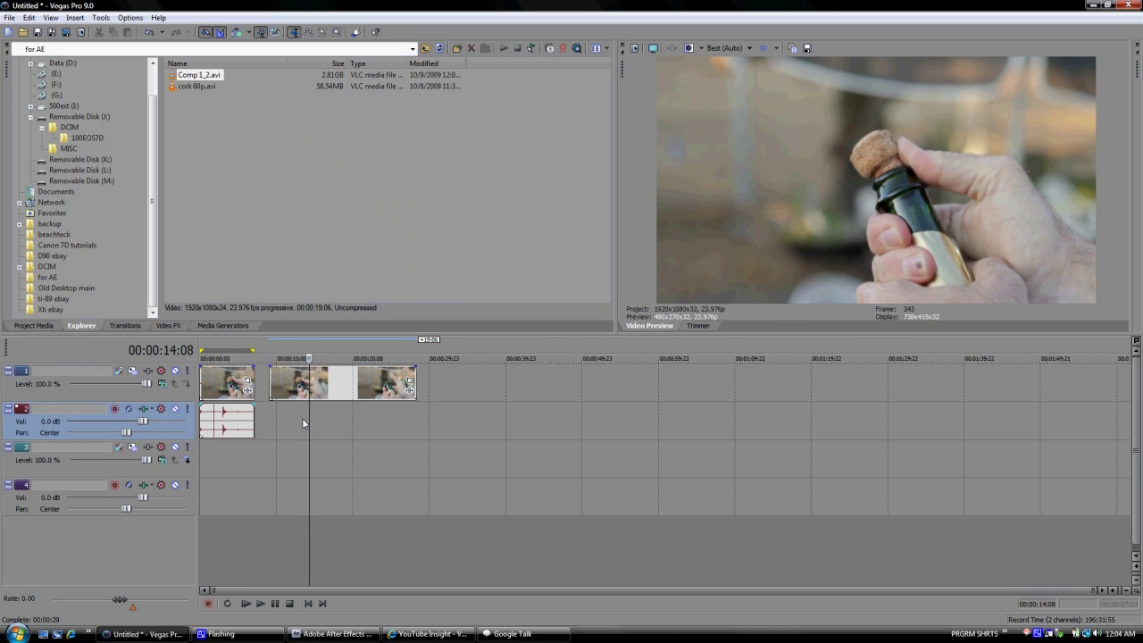
# Step: Scrub the slow-motion clip to find the cork pop near 00:00:23:06
pyautogui.click(329, 418)
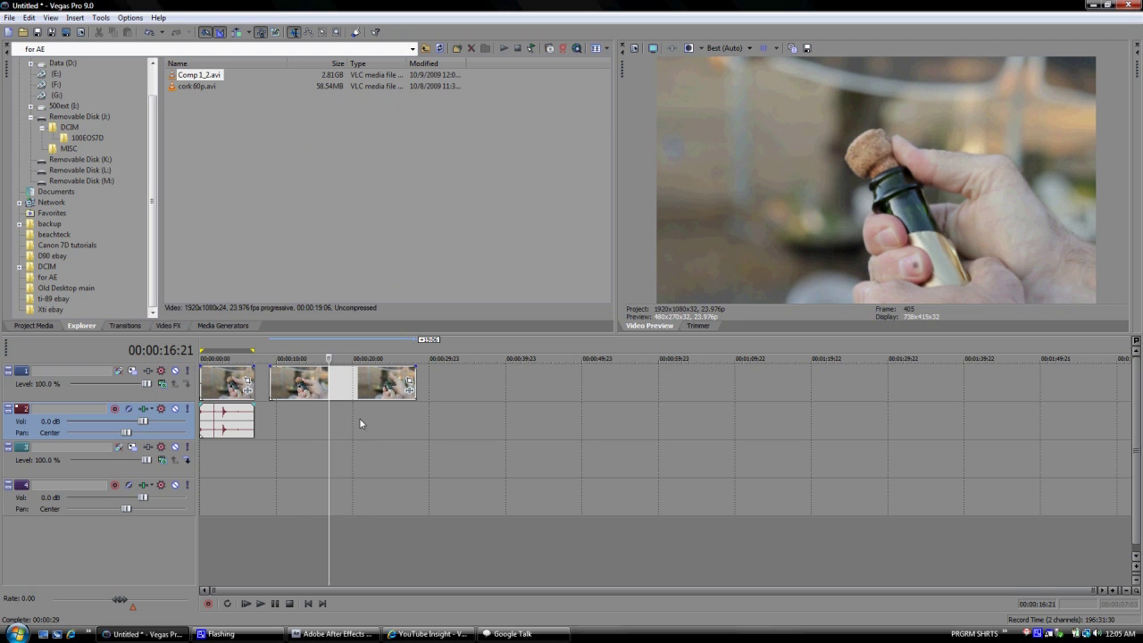
pyautogui.click(360, 421)
pyautogui.click(376, 420)
pyautogui.click(398, 423)
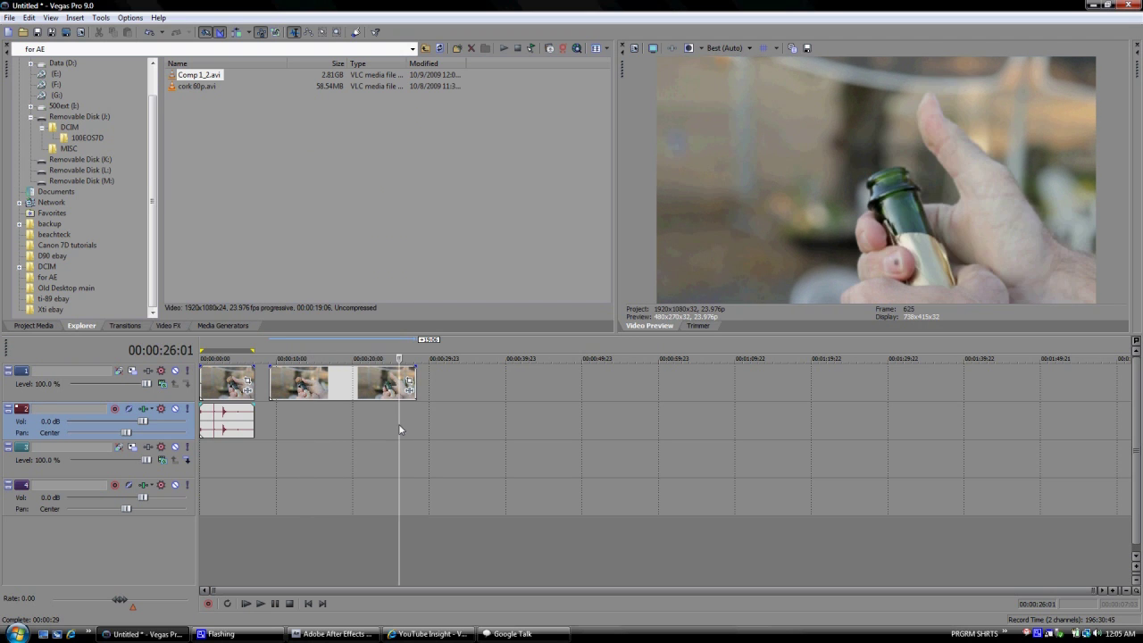
pyautogui.click(380, 429)
pyautogui.click(381, 428)
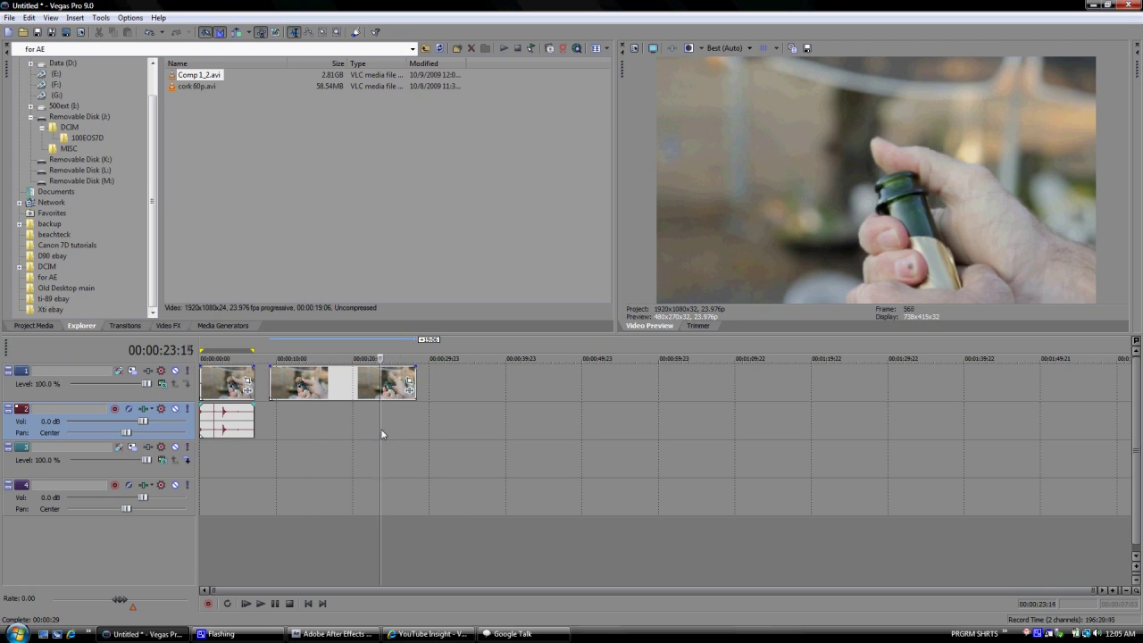
pyautogui.click(376, 435)
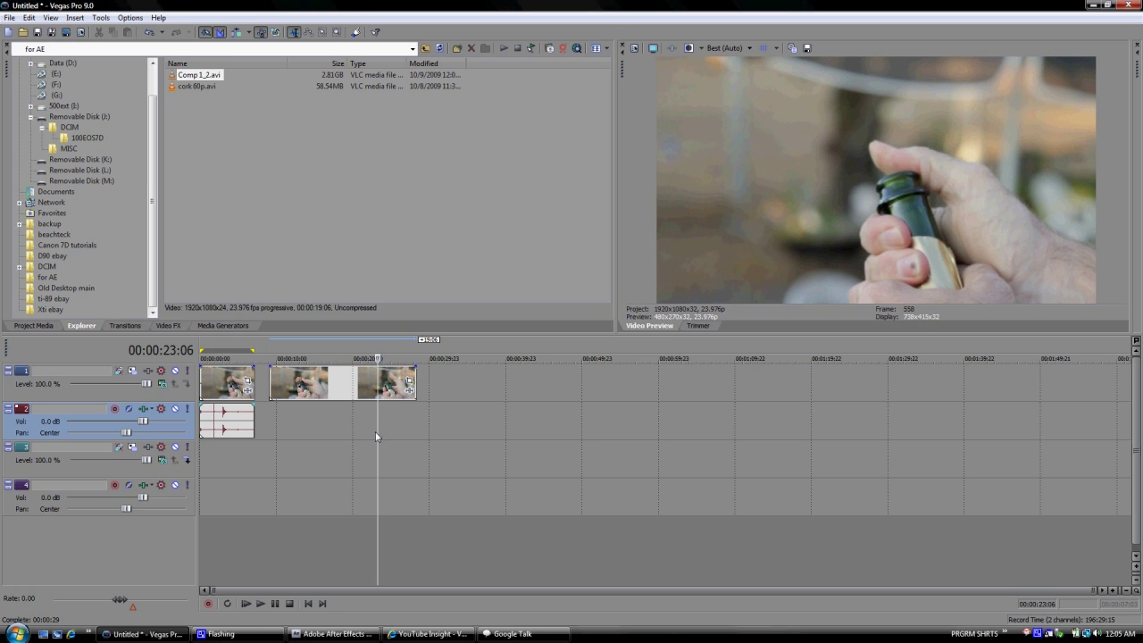
pyautogui.click(366, 433)
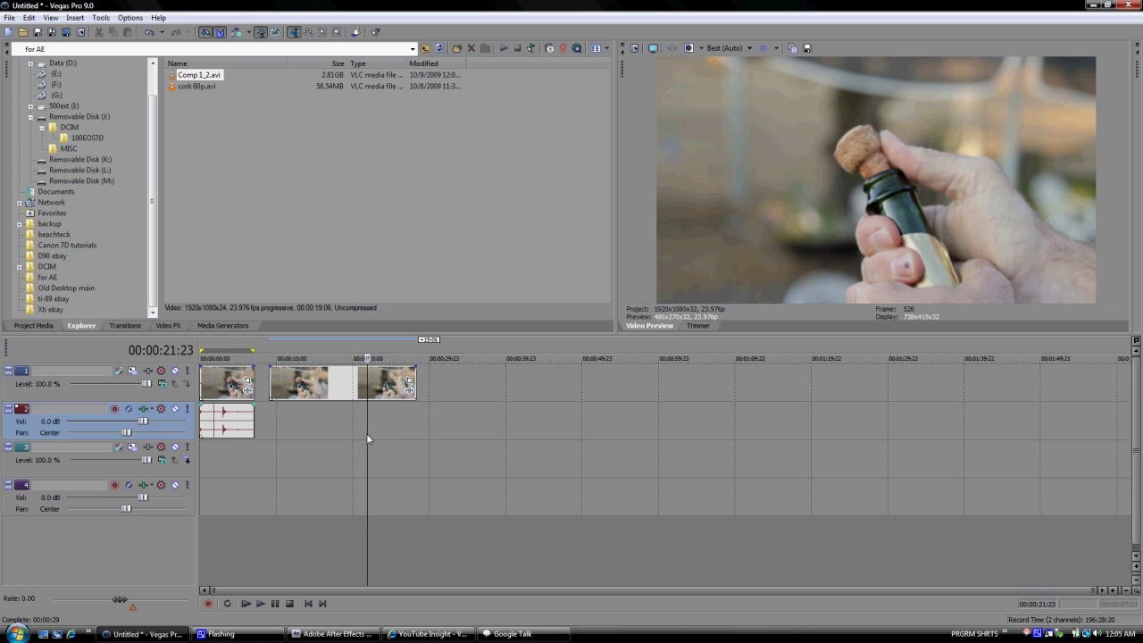
# Step: Step frame by frame through the pop, then select the 00:00:14:21 to 00:00:24:23 range
pyautogui.press('Right')
pyautogui.press('Right')
pyautogui.press('Right')
pyautogui.press('Right')
pyautogui.press('Right')
pyautogui.press('Right')
pyautogui.press('Right')
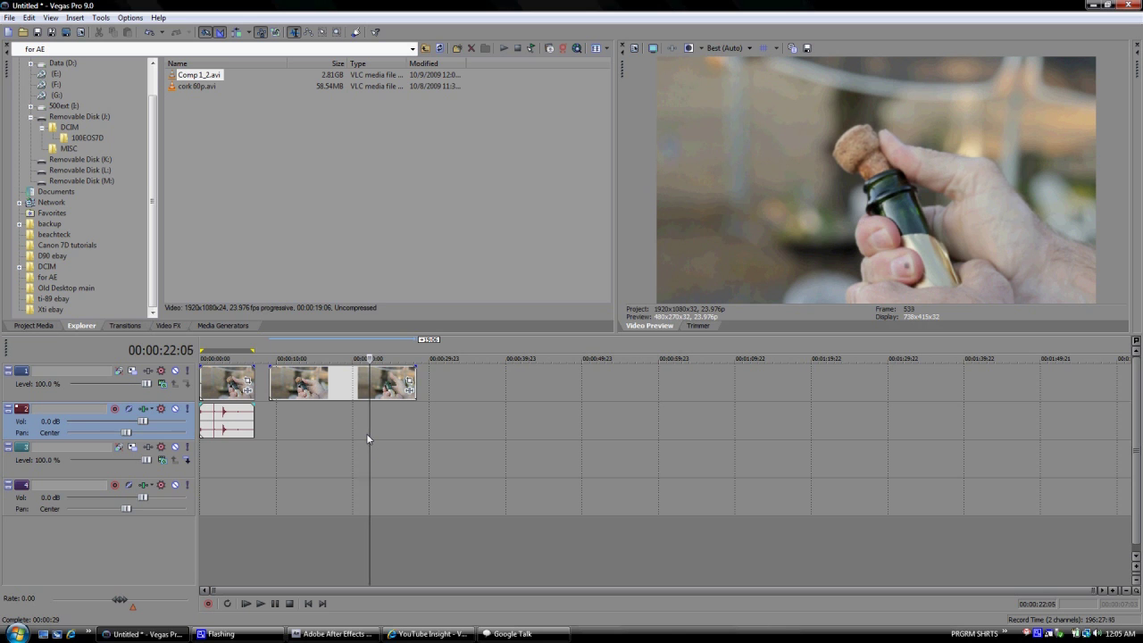
pyautogui.press('Right')
pyautogui.press('Right')
pyautogui.press('Right')
pyautogui.press('Right')
pyautogui.press('Right')
pyautogui.press('Right')
pyautogui.press('Right')
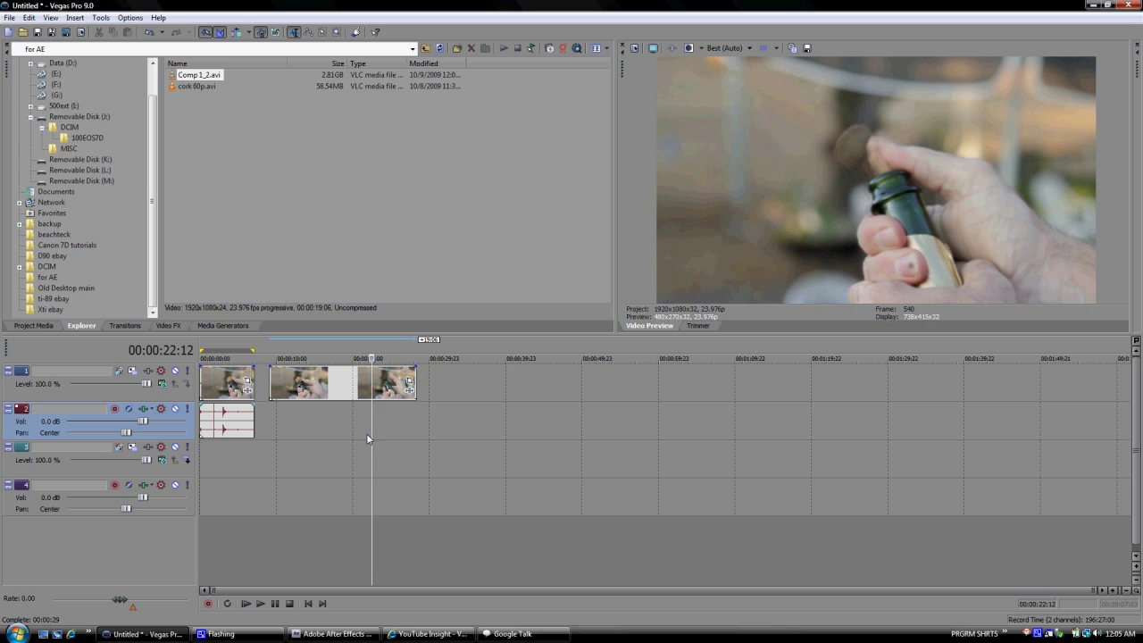
pyautogui.press('Right')
pyautogui.press('Right')
pyautogui.press('Right')
pyautogui.press('Right')
pyautogui.press('Right')
pyautogui.press('Right')
pyautogui.press('Right')
pyautogui.press('Right')
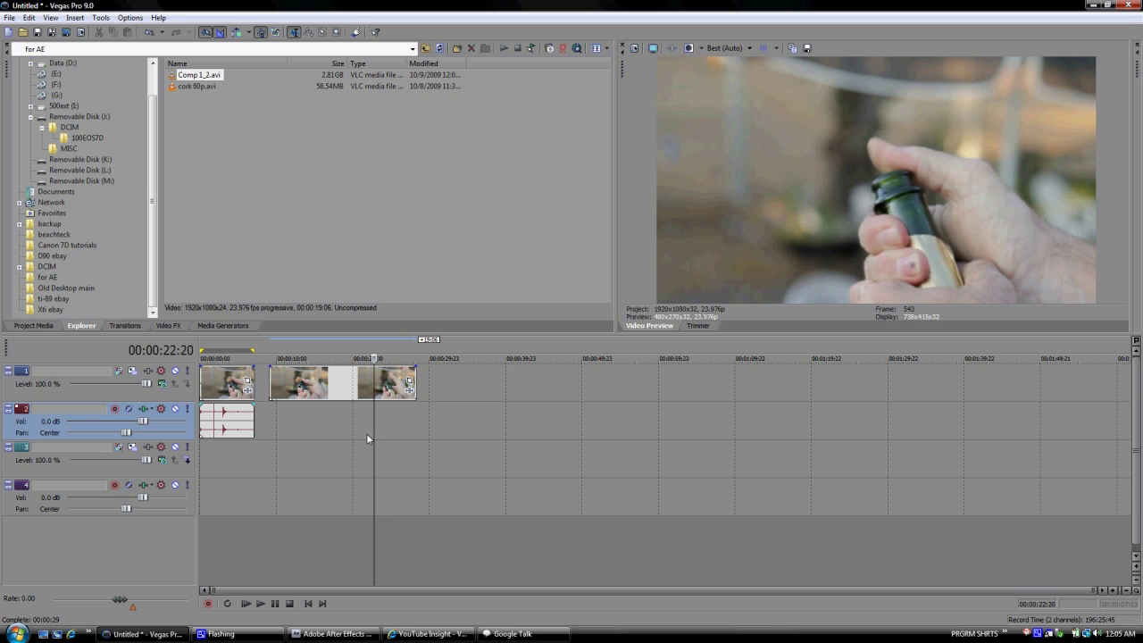
pyautogui.press('Right')
pyautogui.press('Right')
pyautogui.press('Right')
pyautogui.press('Right')
pyautogui.press('Right')
pyautogui.press('Right')
pyautogui.press('Right')
pyautogui.press('Right')
pyautogui.press('Right')
pyautogui.press('Right')
pyautogui.press('Right')
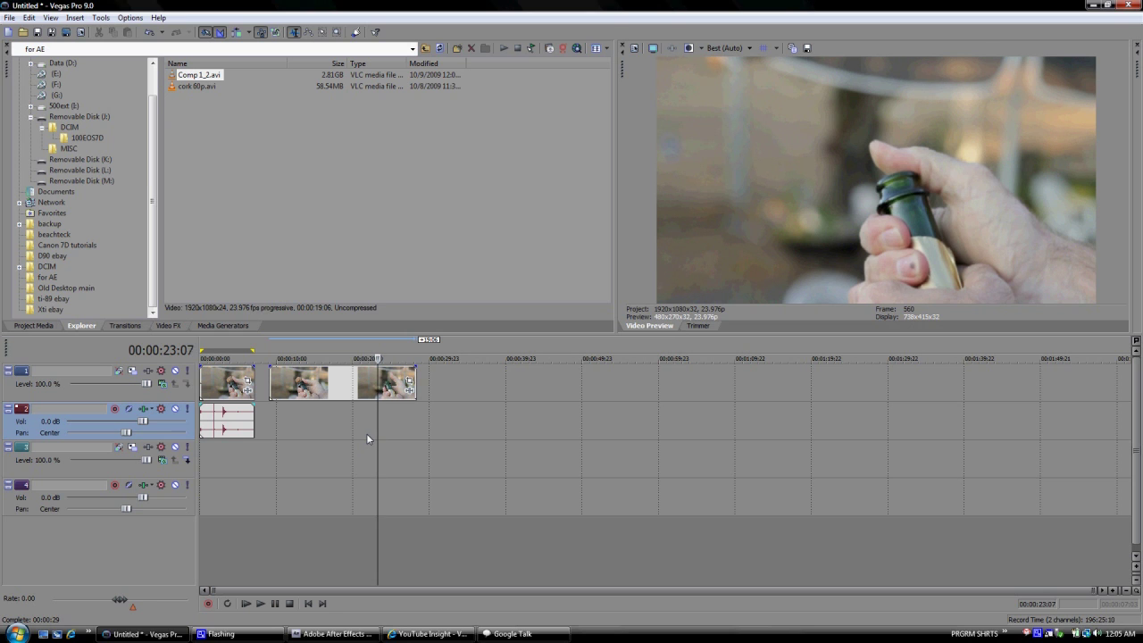
pyautogui.press('Left')
pyautogui.press('Left')
pyautogui.press('Left')
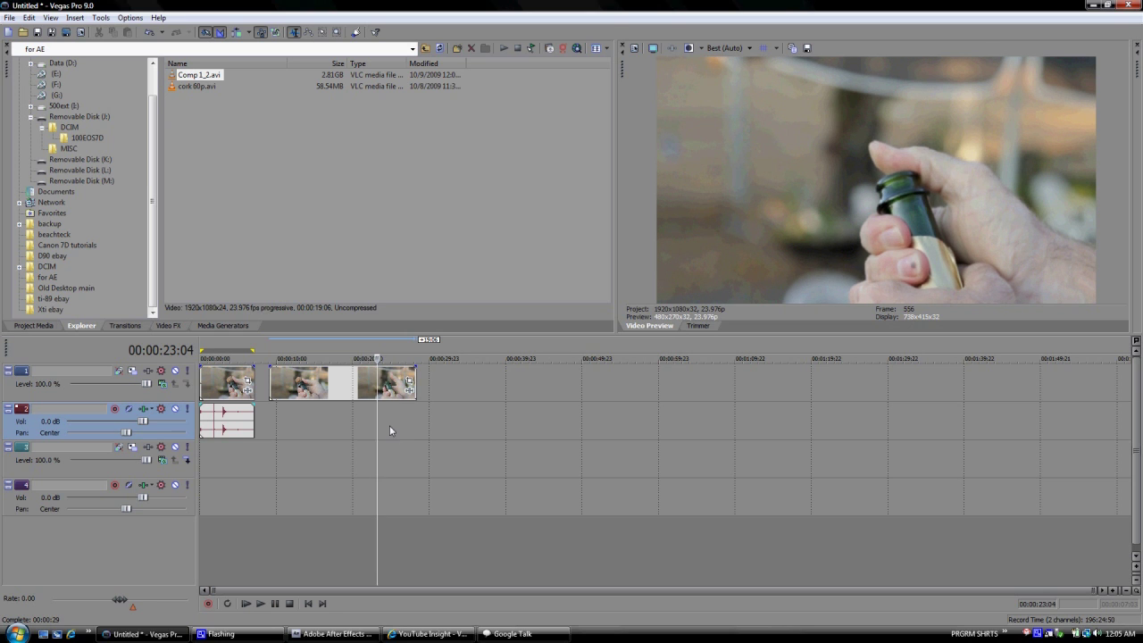
pyautogui.moveTo(389, 430); pyautogui.dragTo(313, 448)
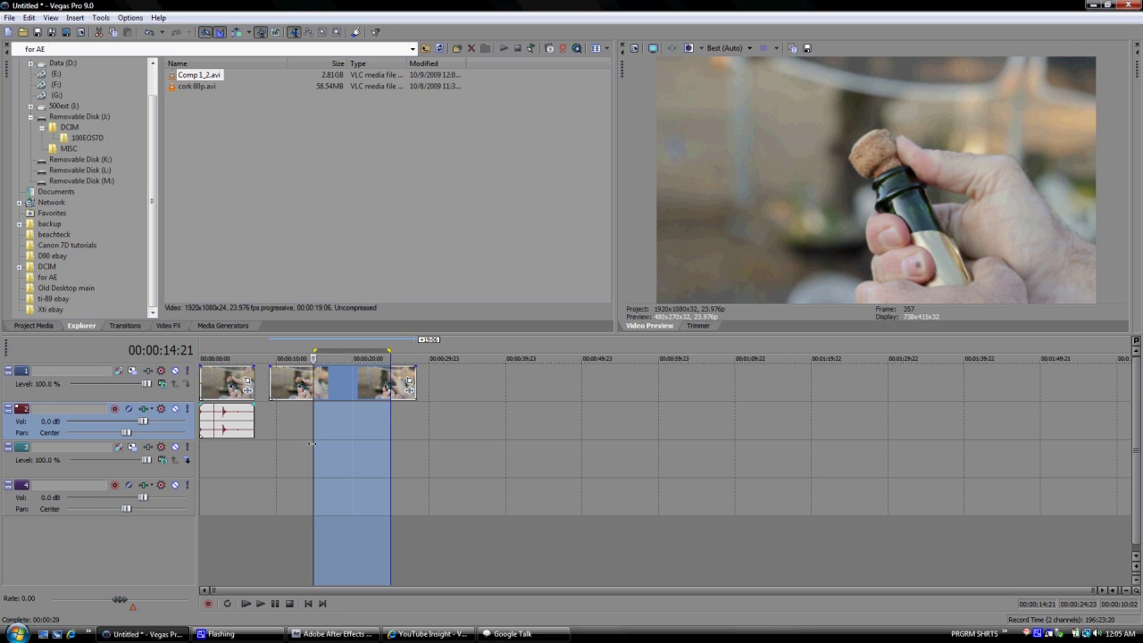
# Step: Add Sony Chroma Blur to the video output FX with horizontal pixels around 2.285
pyautogui.click(672, 49)
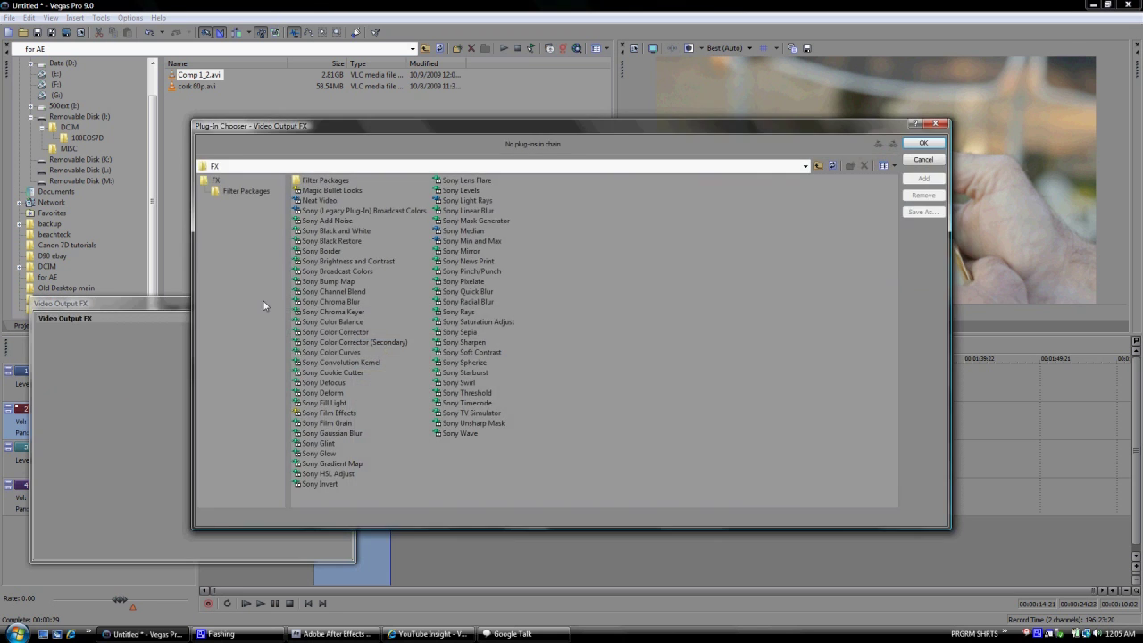
pyautogui.doubleClick(333, 303)
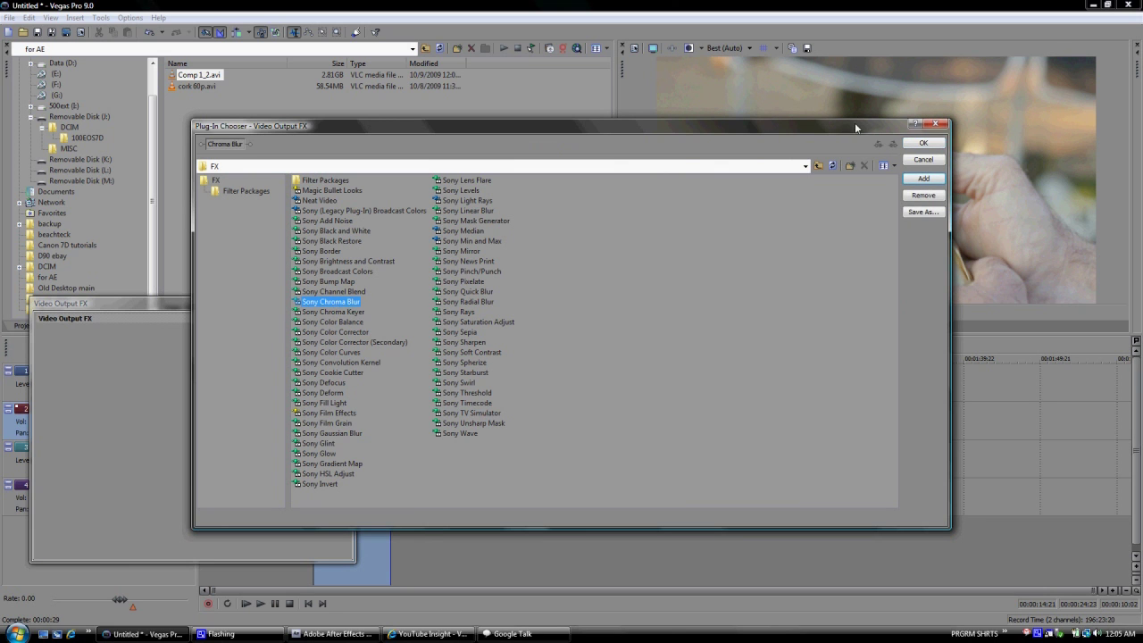
pyautogui.click(909, 143)
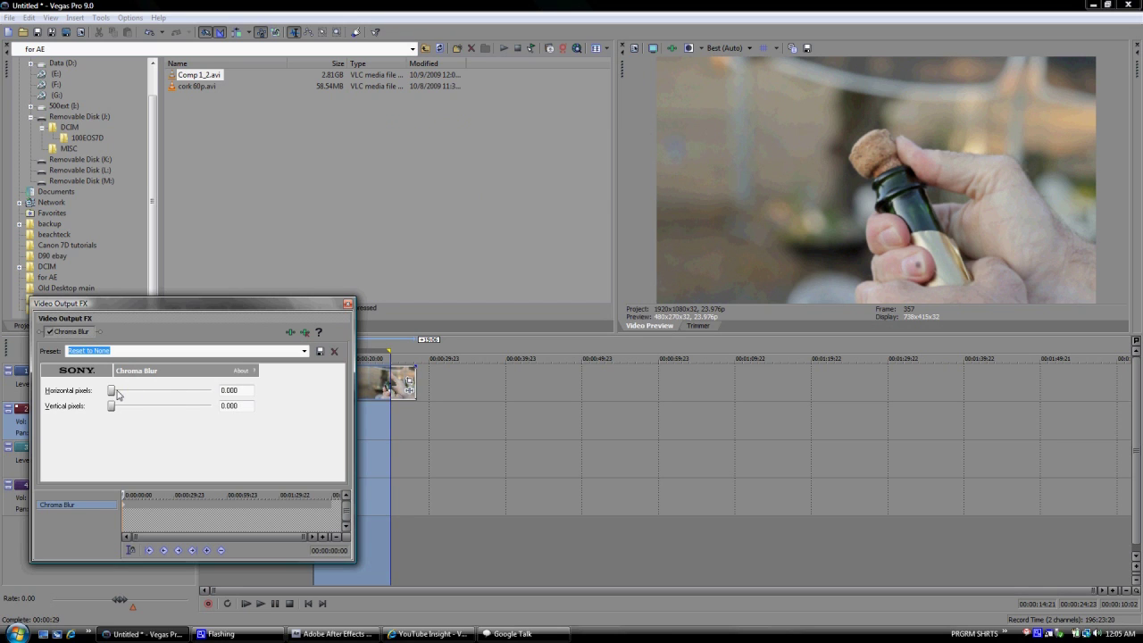
pyautogui.moveTo(112, 392); pyautogui.dragTo(165, 401)
# Step: Add Magic Bullet Looks after Chroma Blur in the output FX chain
pyautogui.click(290, 331)
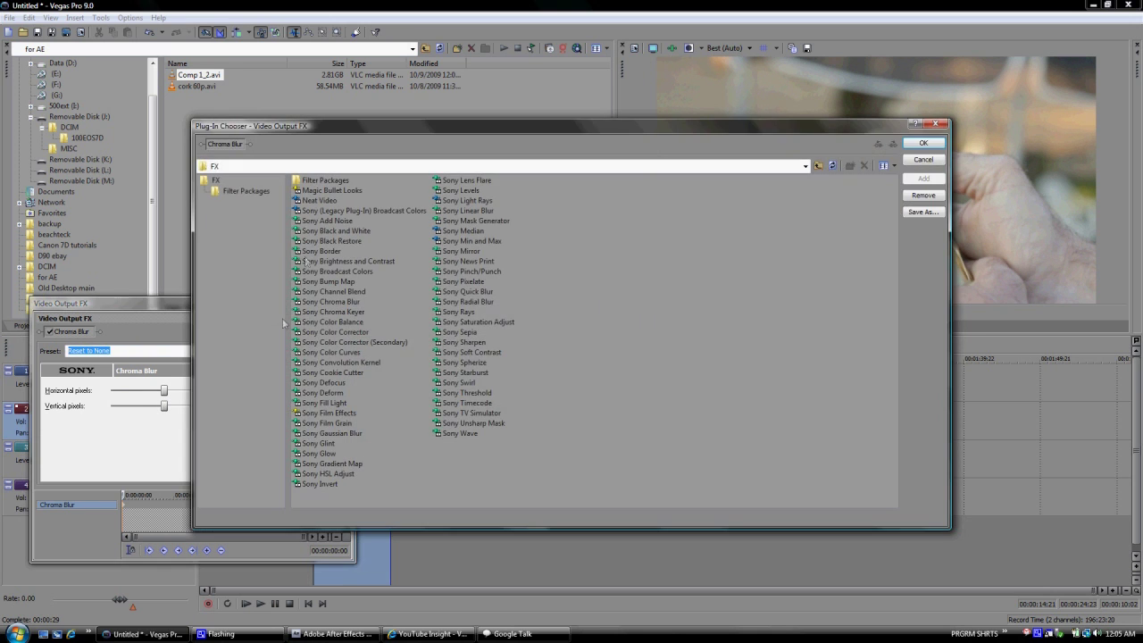
pyautogui.doubleClick(330, 191)
pyautogui.click(926, 145)
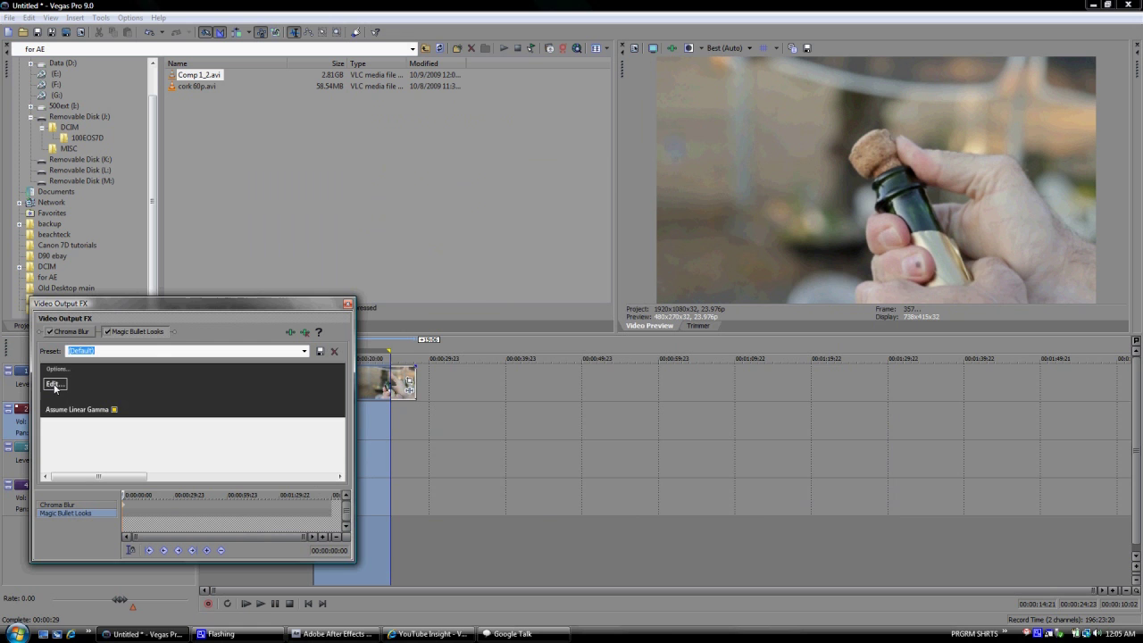
# Step: In LooksBuilder, try Unbloom, Basic, Clean Start and Basic White Diffusion, then apply SultryIron
pyautogui.click(54, 384)
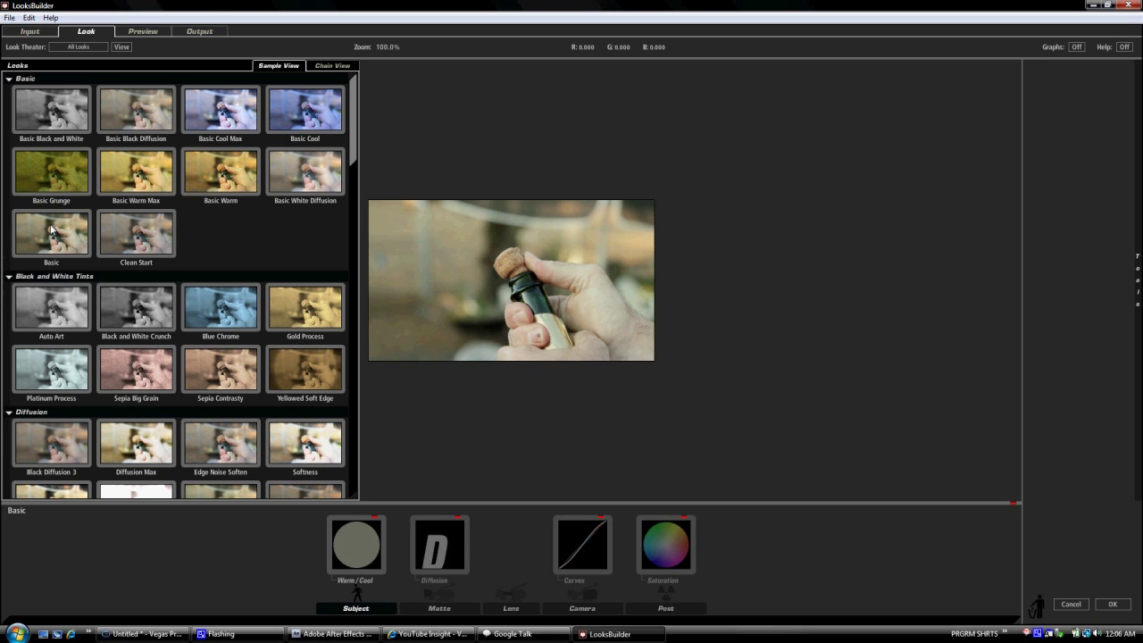
pyautogui.scroll(-1, 134, 339)
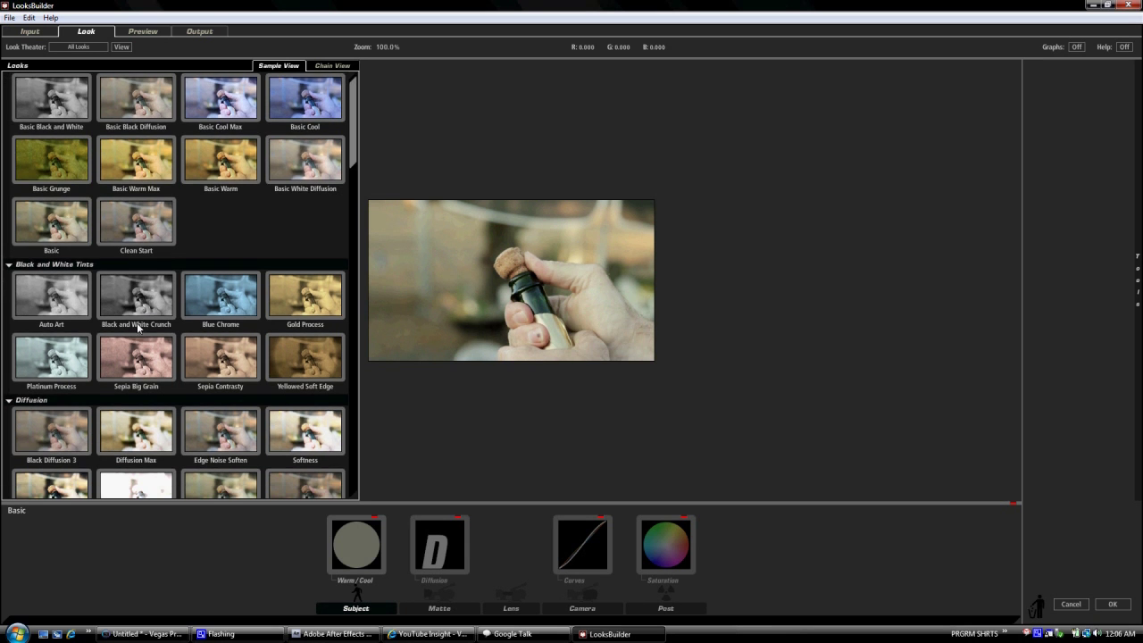
pyautogui.scroll(-1, 179, 437)
pyautogui.scroll(-1, 187, 424)
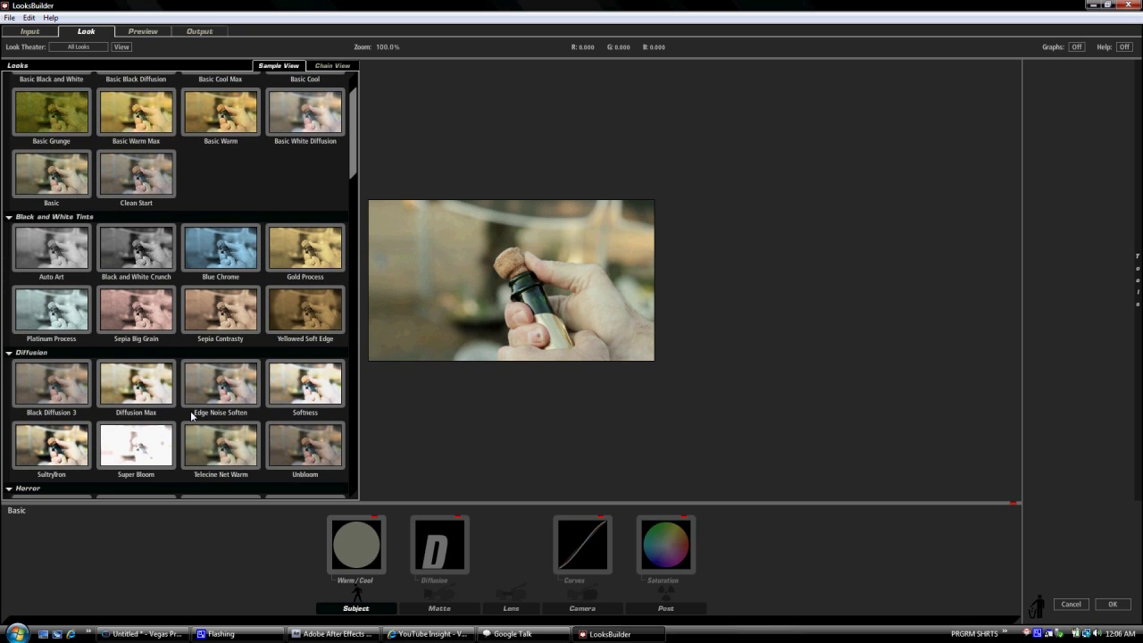
pyautogui.click(298, 447)
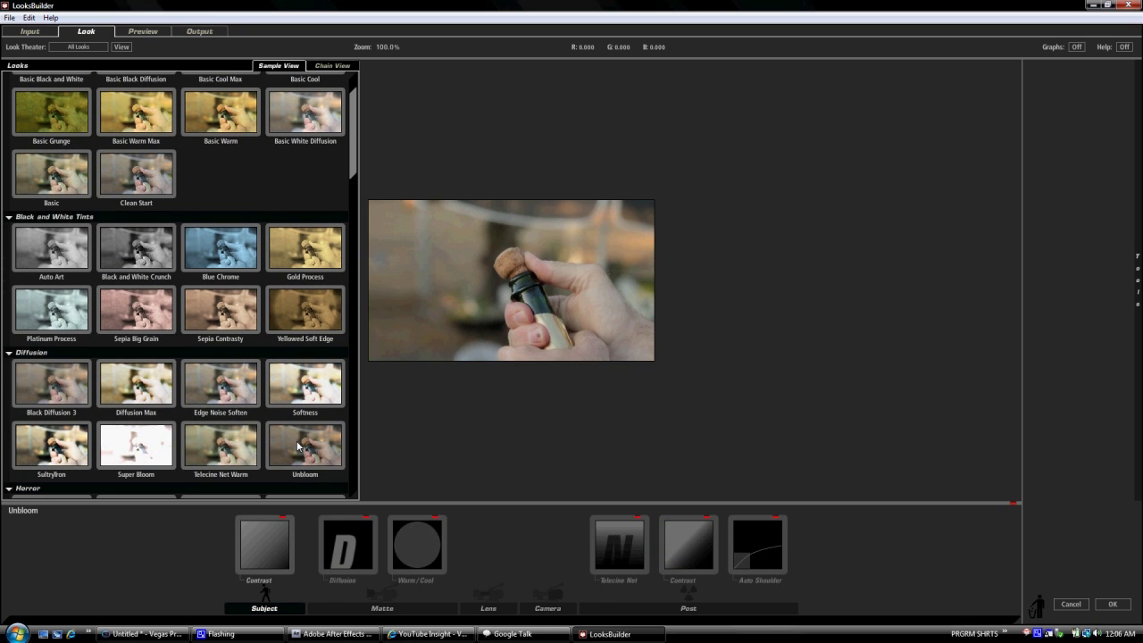
pyautogui.click(51, 193)
pyautogui.click(131, 183)
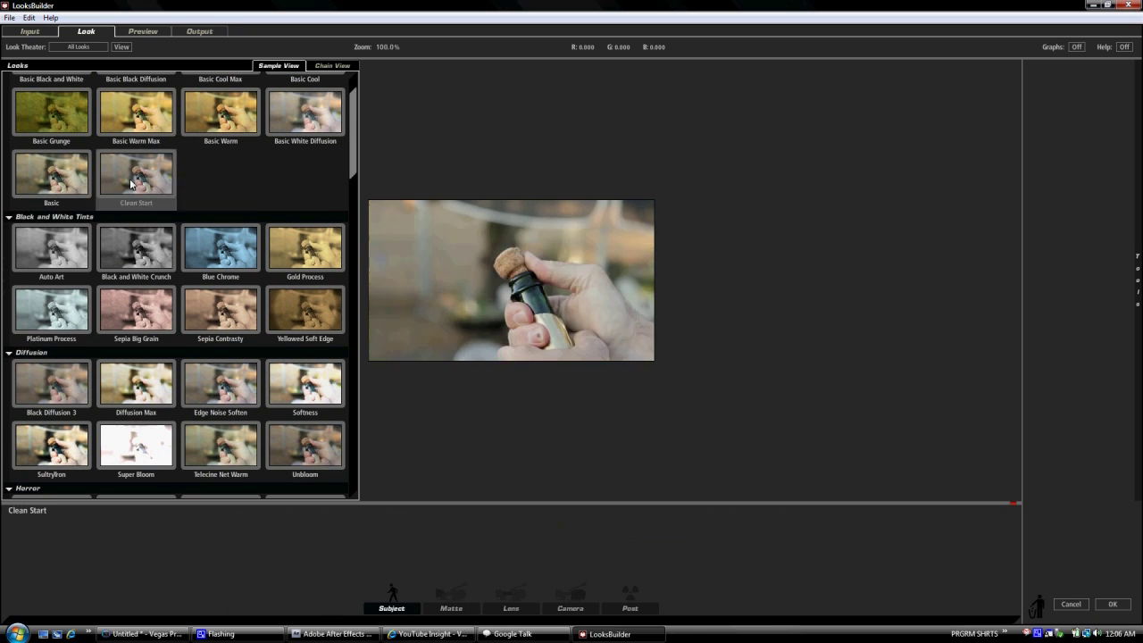
pyautogui.click(289, 118)
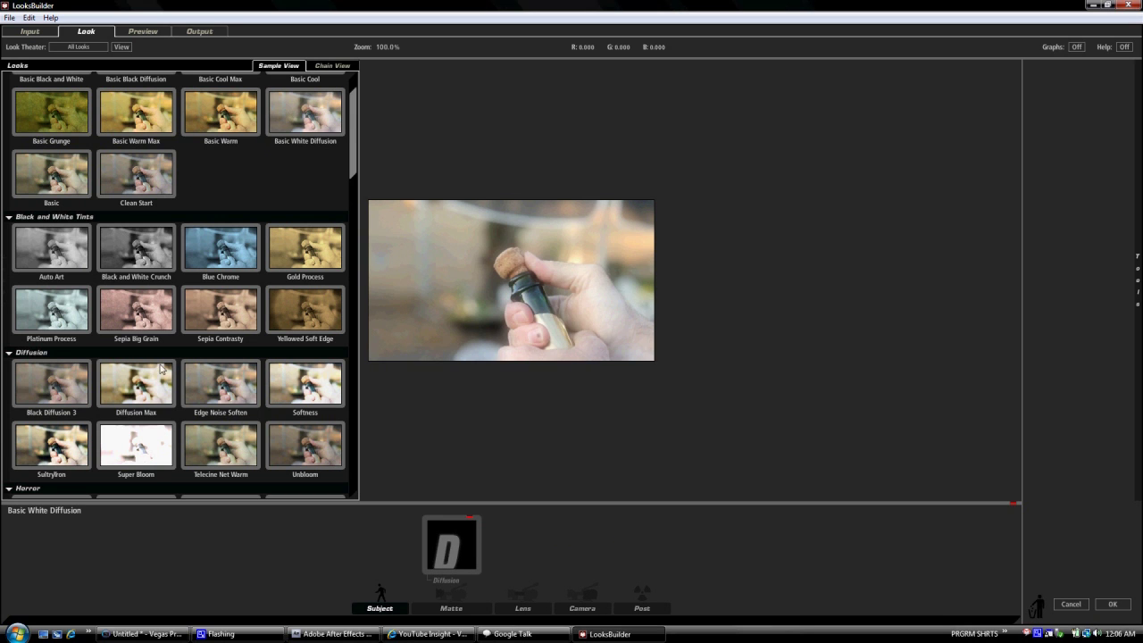
pyautogui.scroll(-1, 162, 368)
pyautogui.click(63, 402)
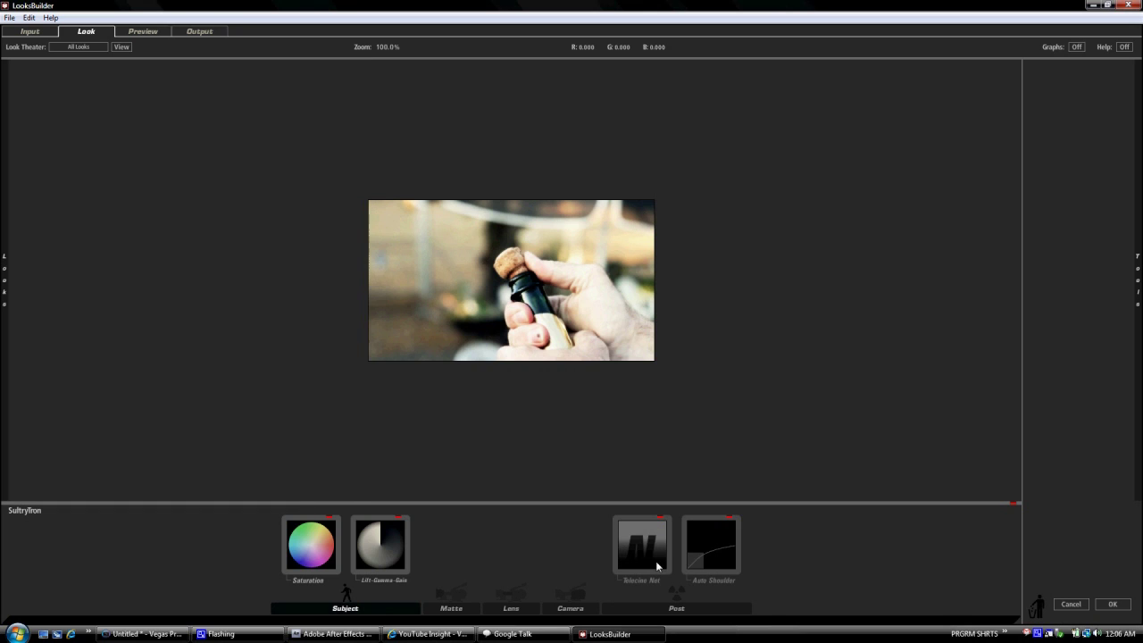
# Step: Add Film Grain at 2.0% amount to the end of the look
pyautogui.moveTo(1136, 280)
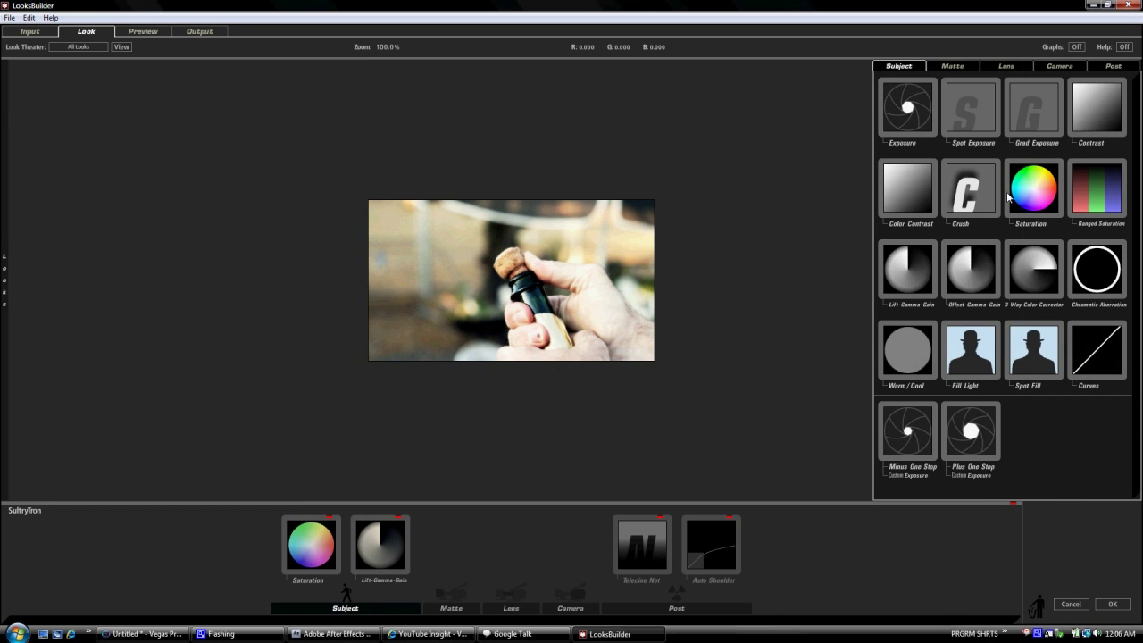
pyautogui.click(1110, 69)
pyautogui.moveTo(1081, 366); pyautogui.dragTo(791, 572)
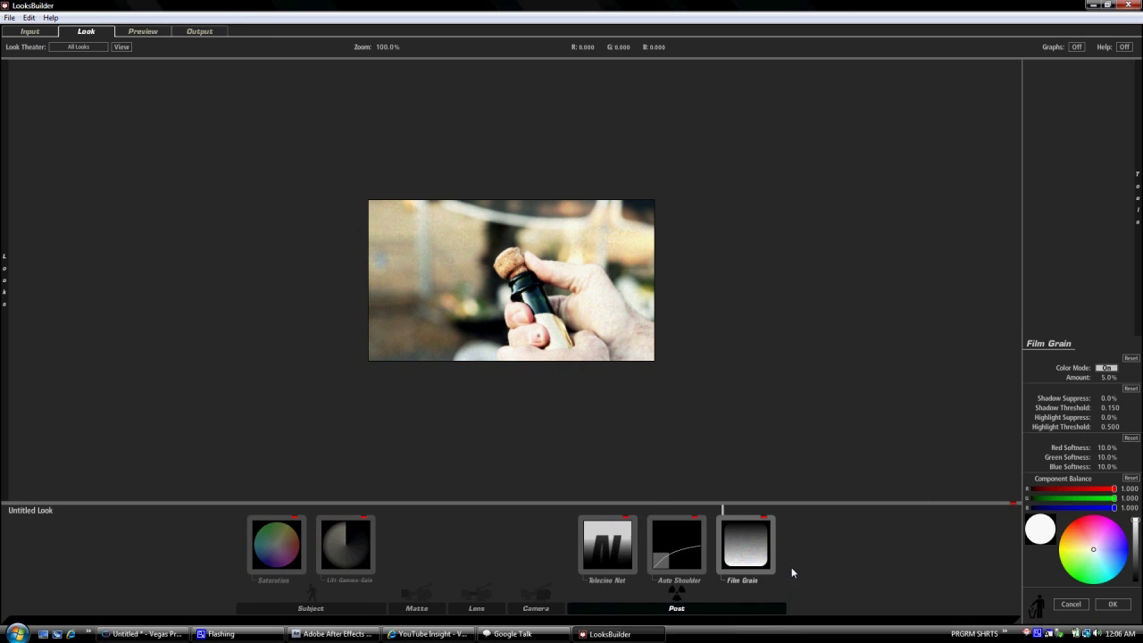
pyautogui.click(1107, 377)
pyautogui.press('Return')
# Step: Replace the look with the Edge Noise Soften preset and return to Vegas
pyautogui.click(1116, 610)
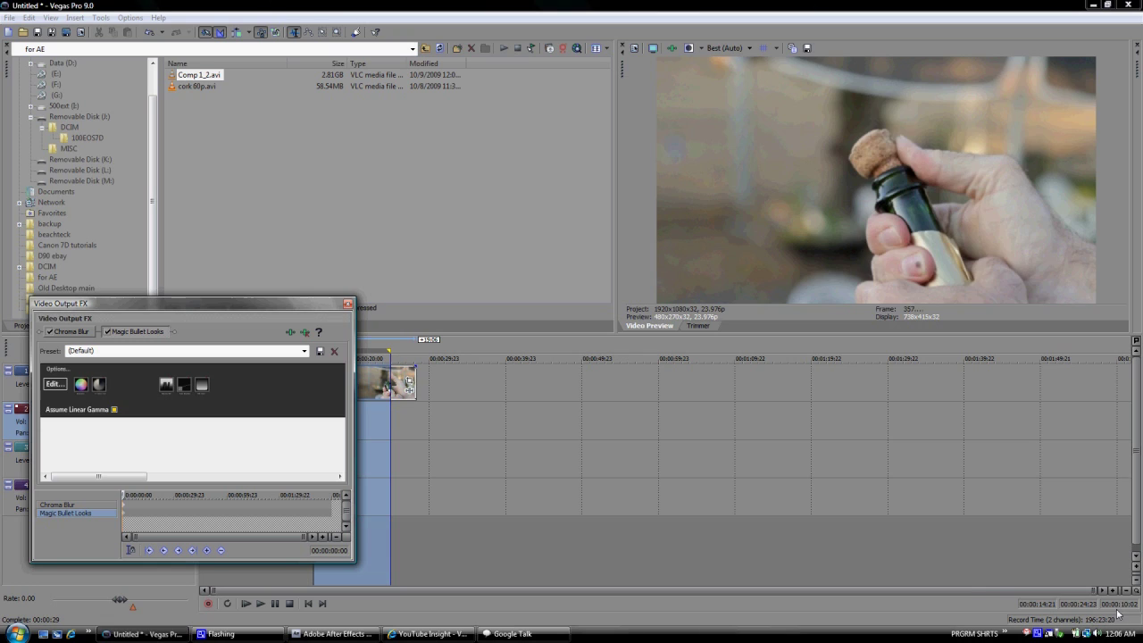
pyautogui.click(56, 383)
pyautogui.moveTo(47, 382)
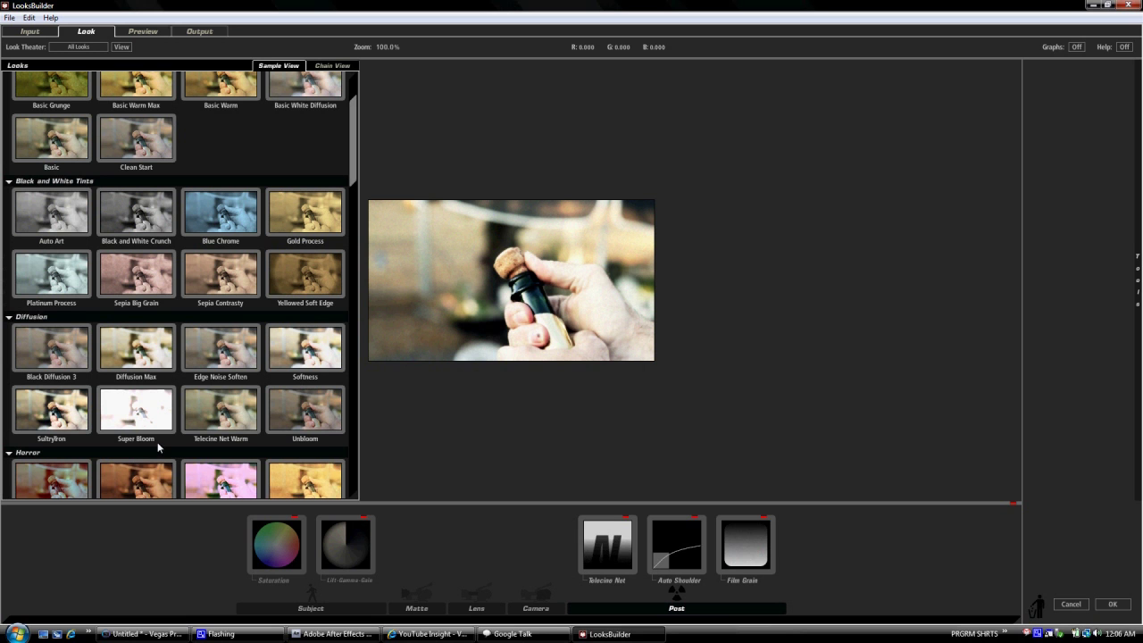
pyautogui.scroll(-1, 158, 446)
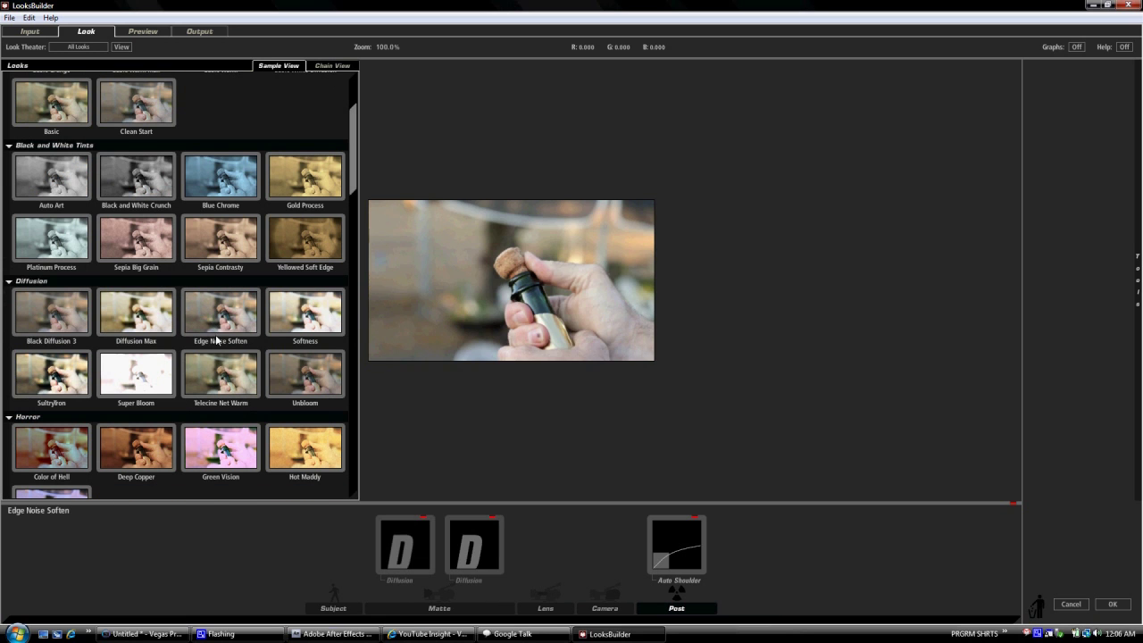
pyautogui.click(216, 340)
pyautogui.click(1127, 609)
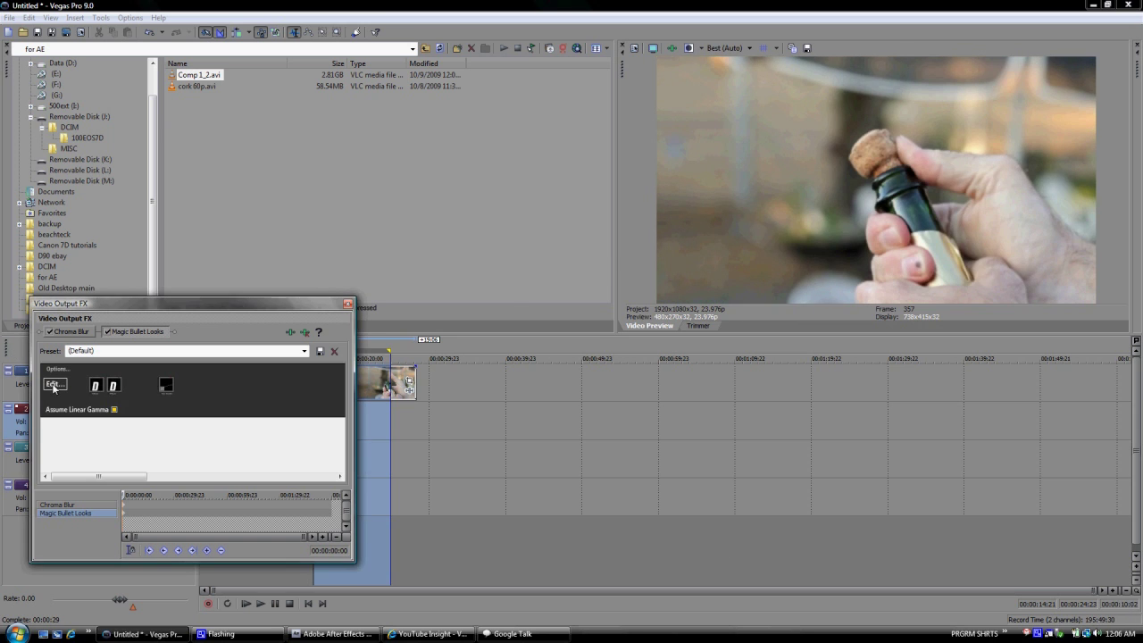
# Step: Add Film Grain with amount 2 after Auto Shoulder and accept the look
pyautogui.click(53, 384)
pyautogui.moveTo(1112, 351)
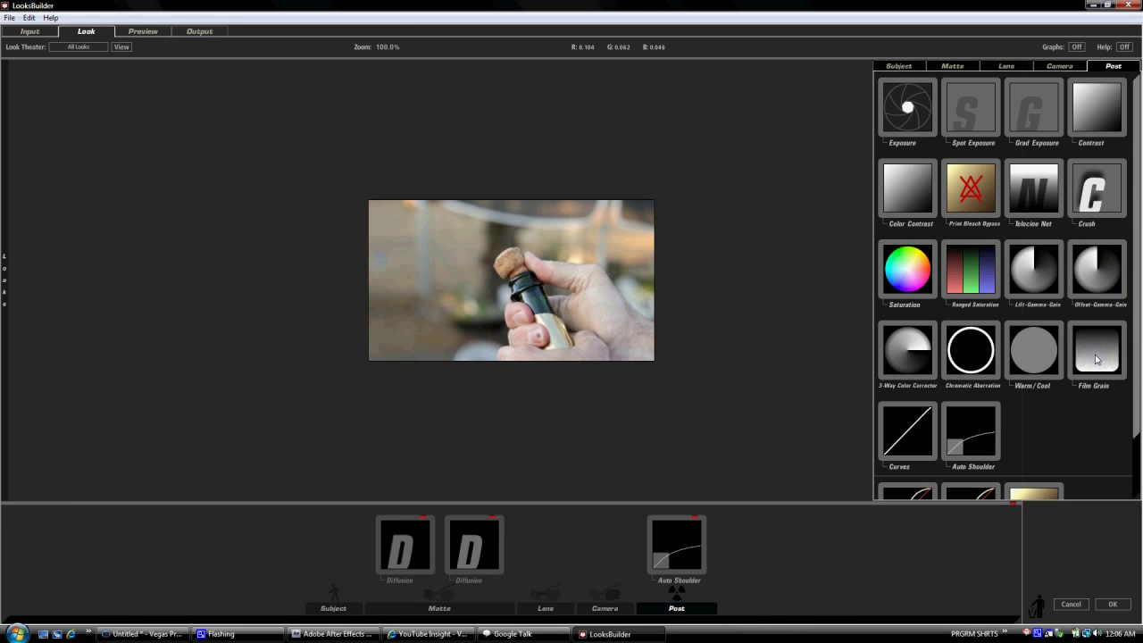
pyautogui.moveTo(1097, 359); pyautogui.dragTo(711, 545)
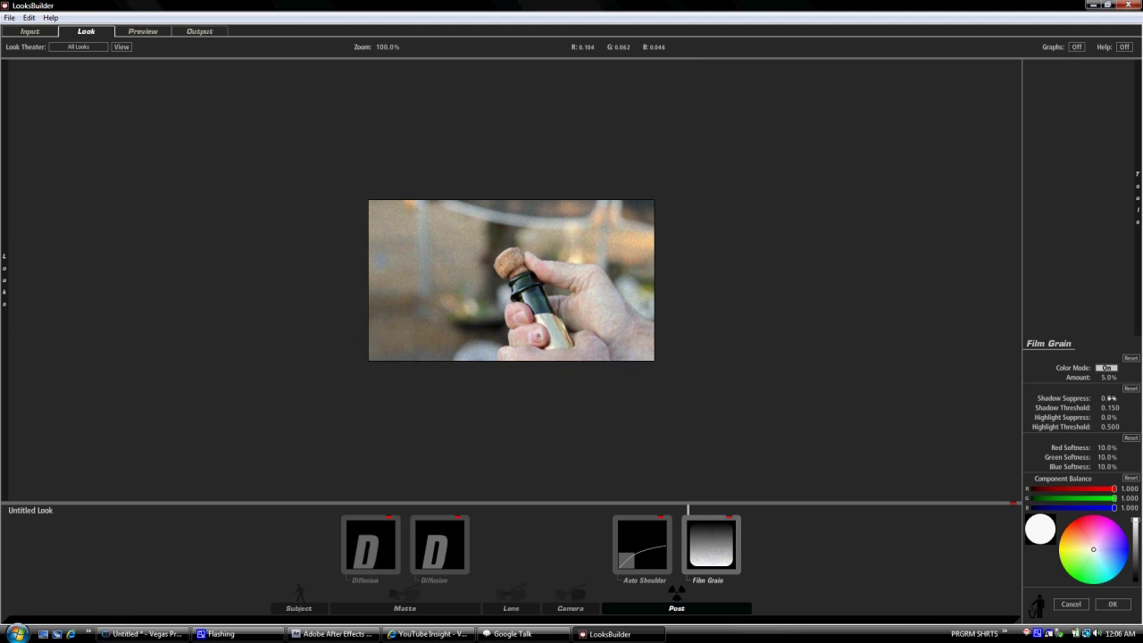
pyautogui.click(1108, 377)
pyautogui.write('2')
pyautogui.click(1105, 606)
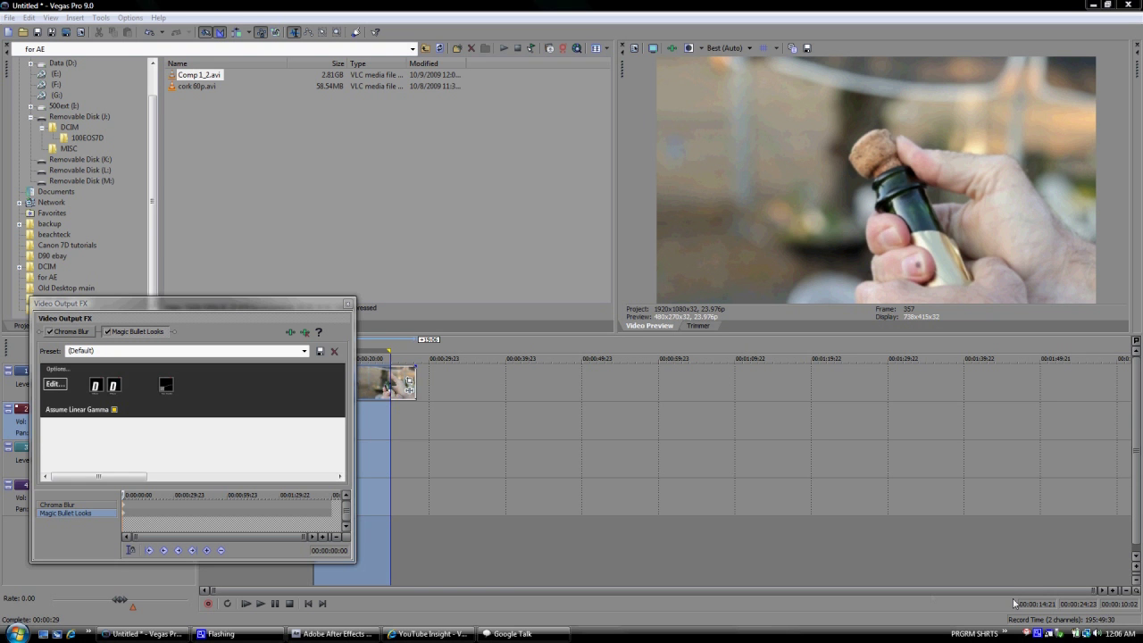